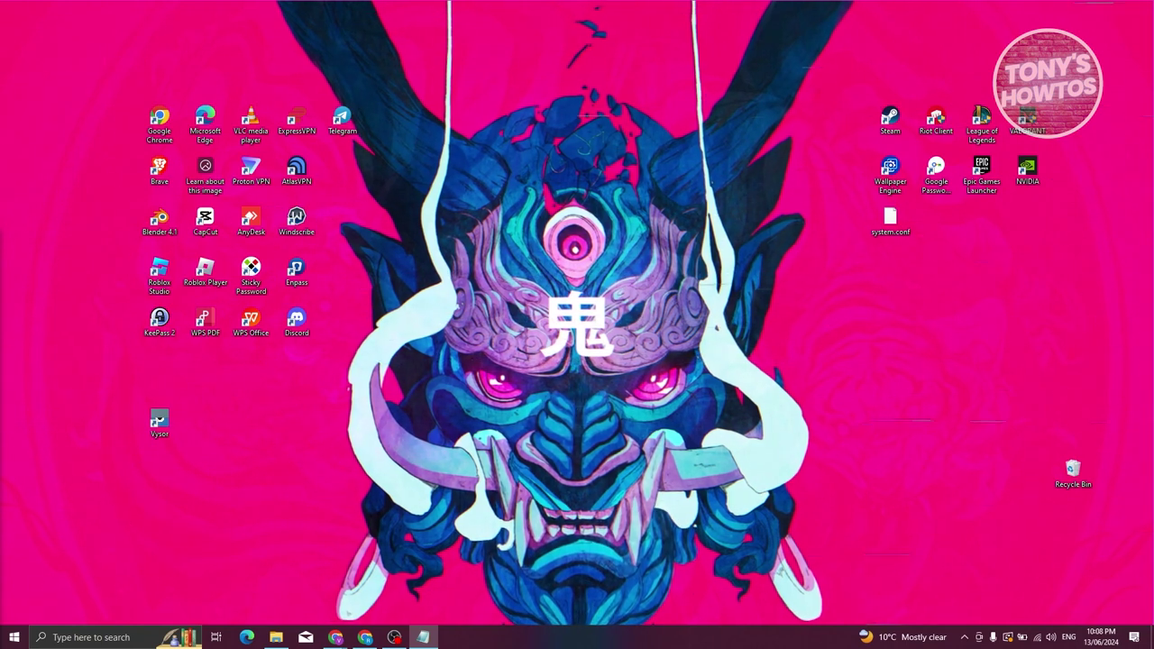
# - Search Windows for 'account' and open the Other users best match in Settings
pyautogui.click(54, 638)
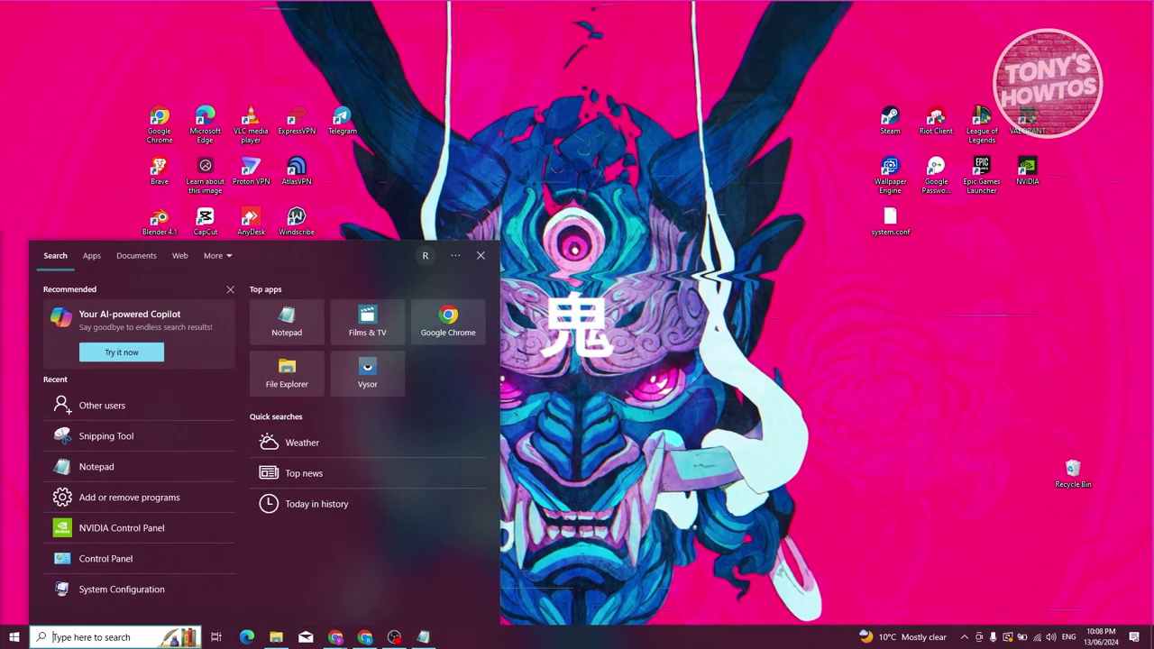
pyautogui.write('account')
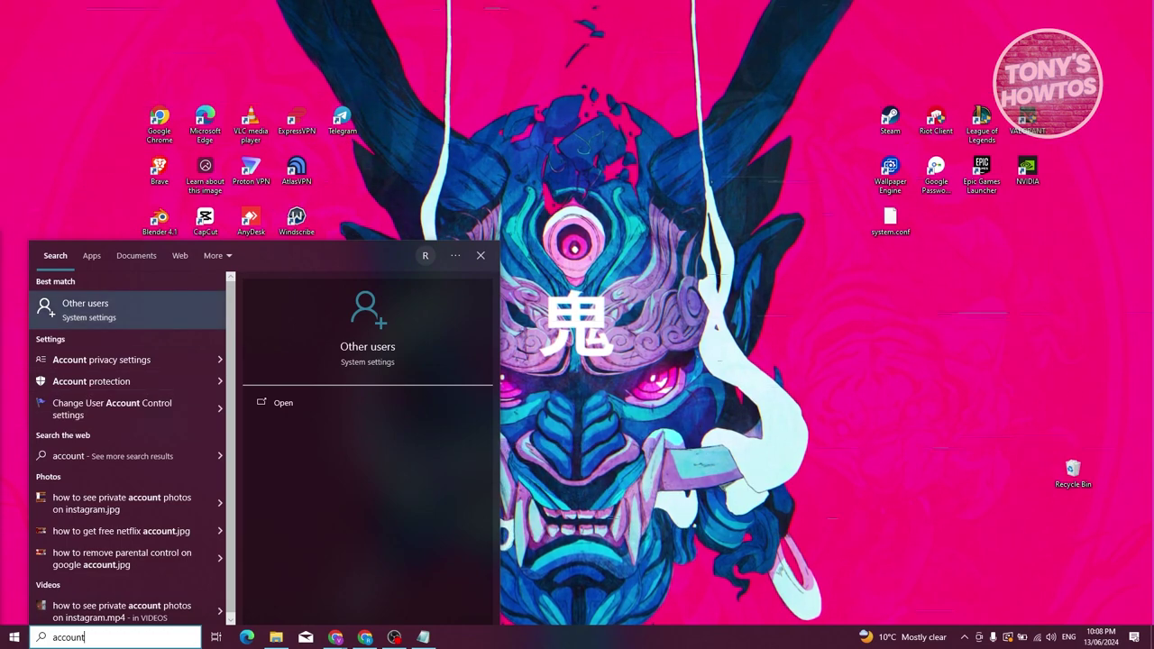
pyautogui.press('Return')
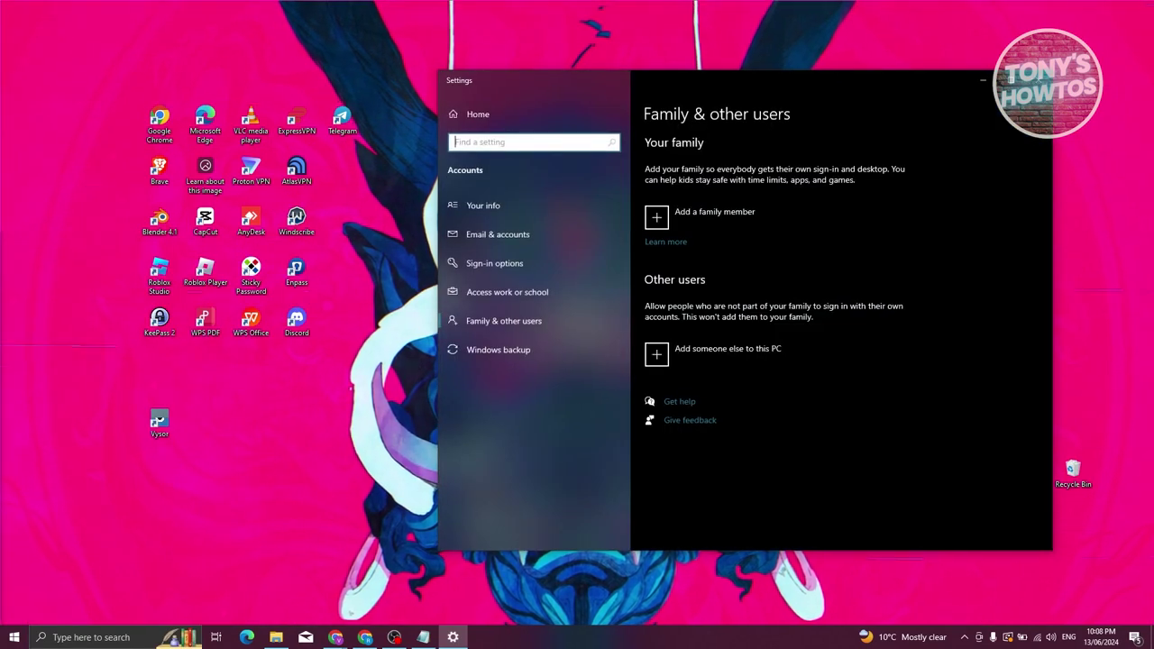
pyautogui.moveTo(787, 83); pyautogui.dragTo(444, 78)
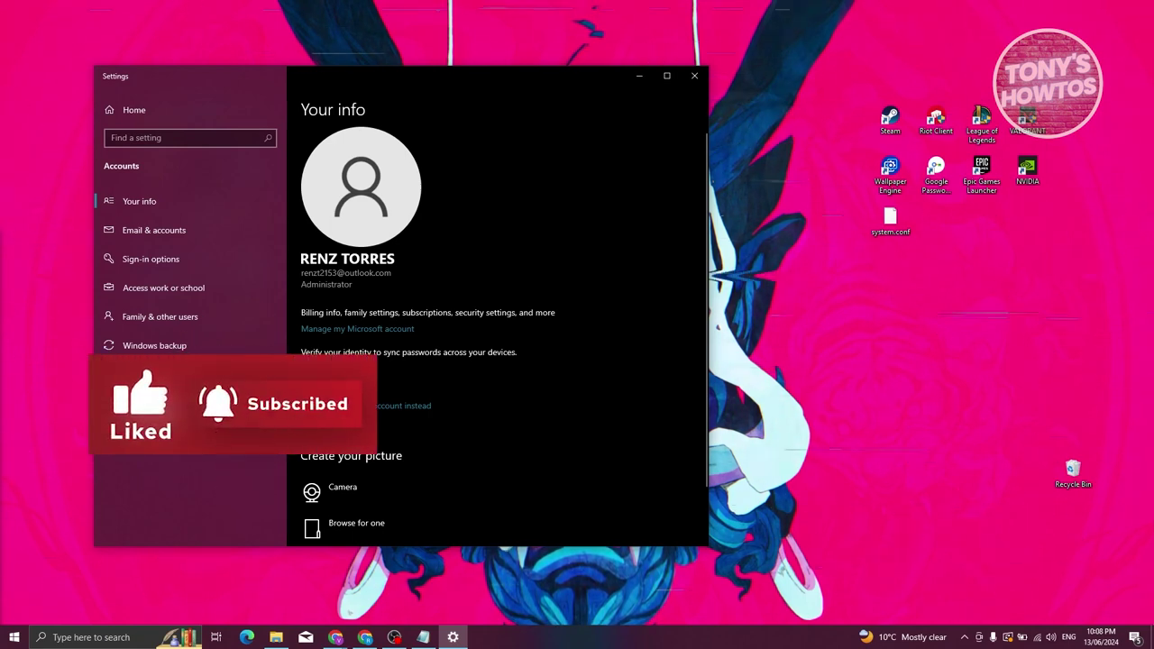
pyautogui.moveTo(515, 81); pyautogui.dragTo(585, 80)
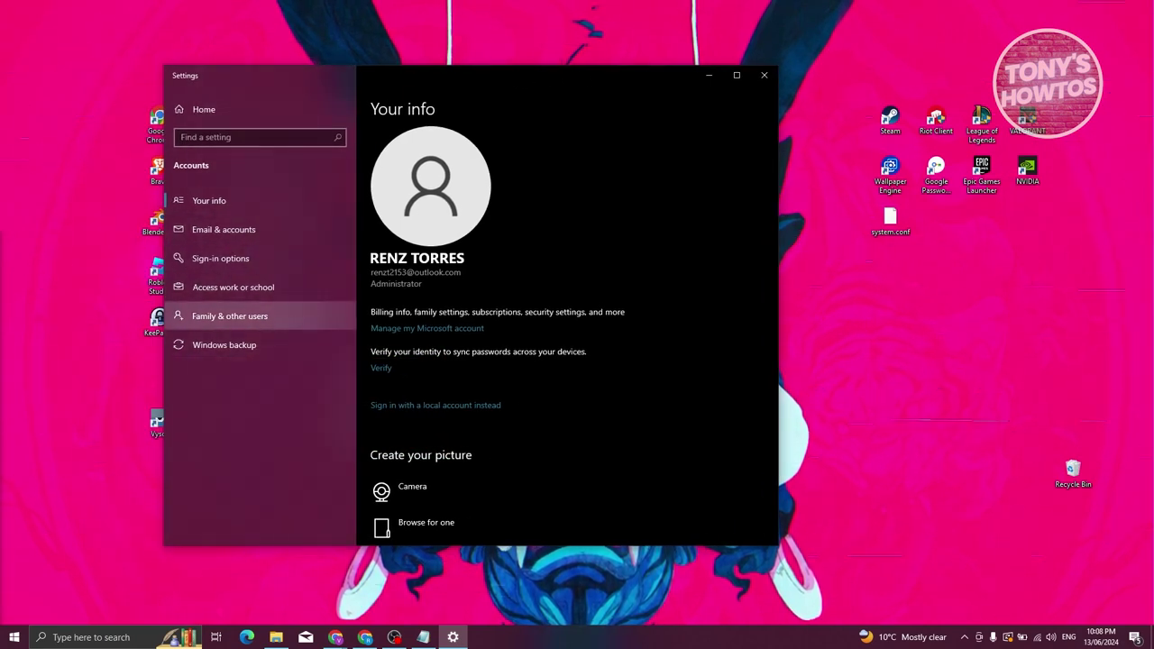
pyautogui.click(257, 317)
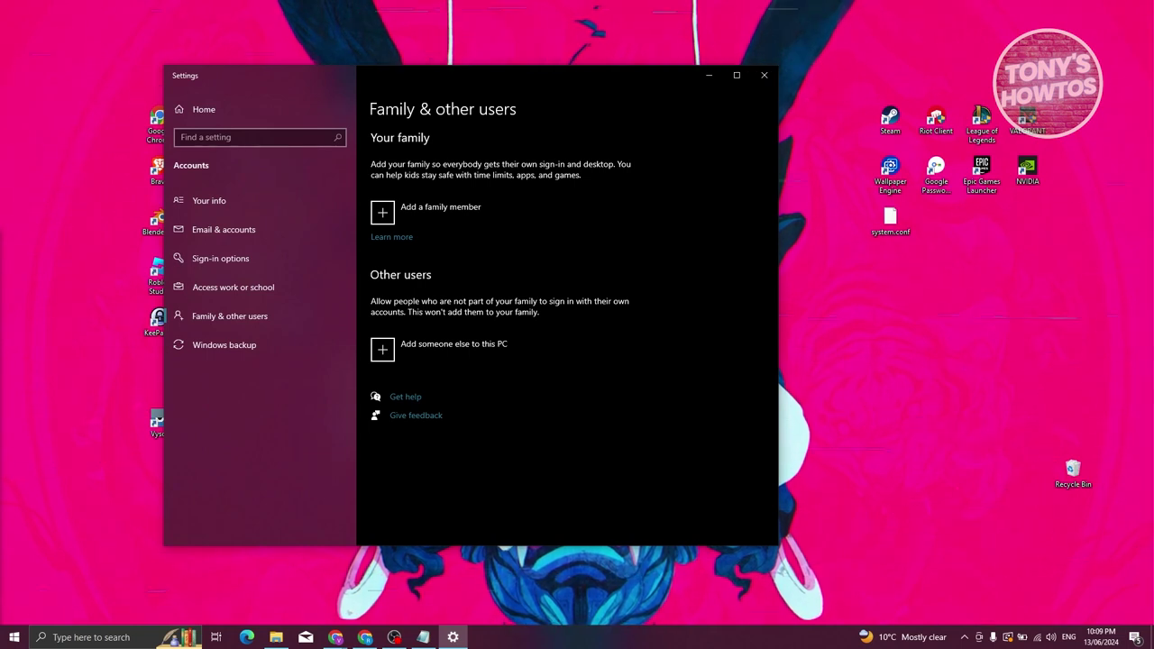
# - Begin adding a family member and choose to create a new account for a child
pyautogui.click(415, 212)
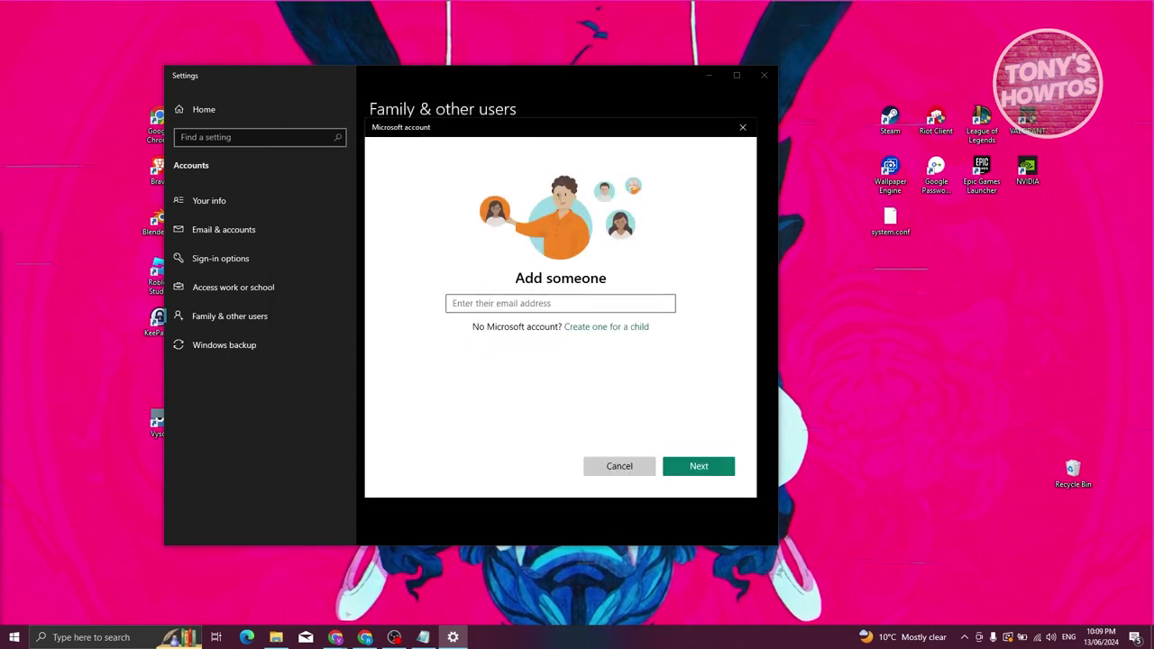
pyautogui.hotkey('alt', 'Tab')
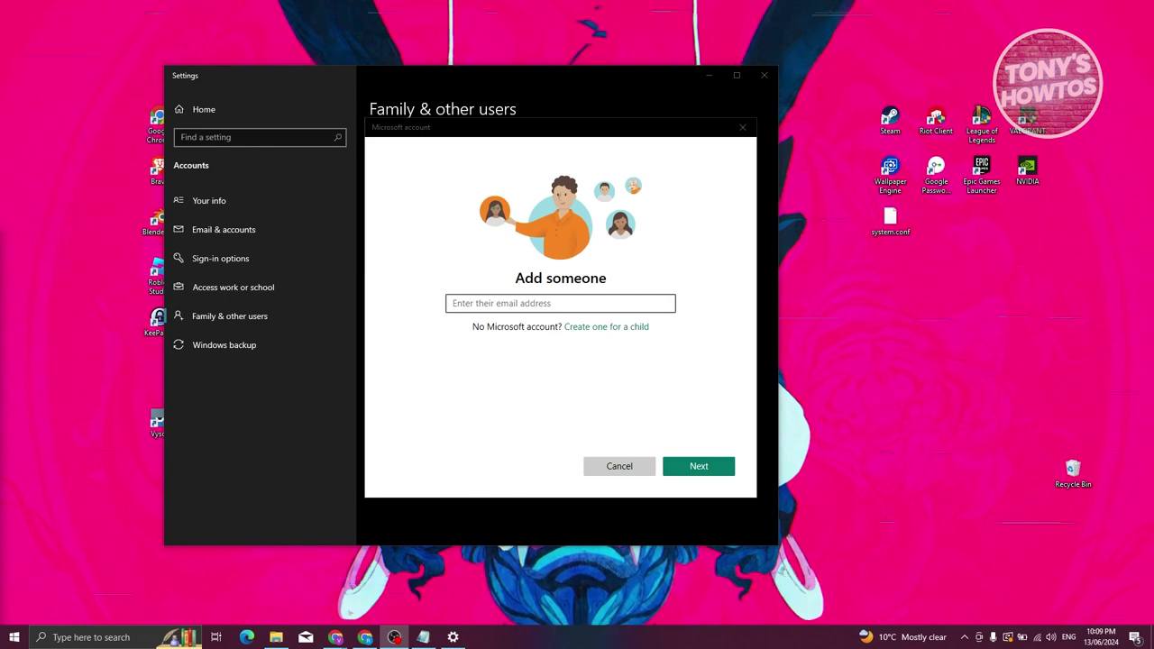
pyautogui.hotkey('alt', 'Tab')
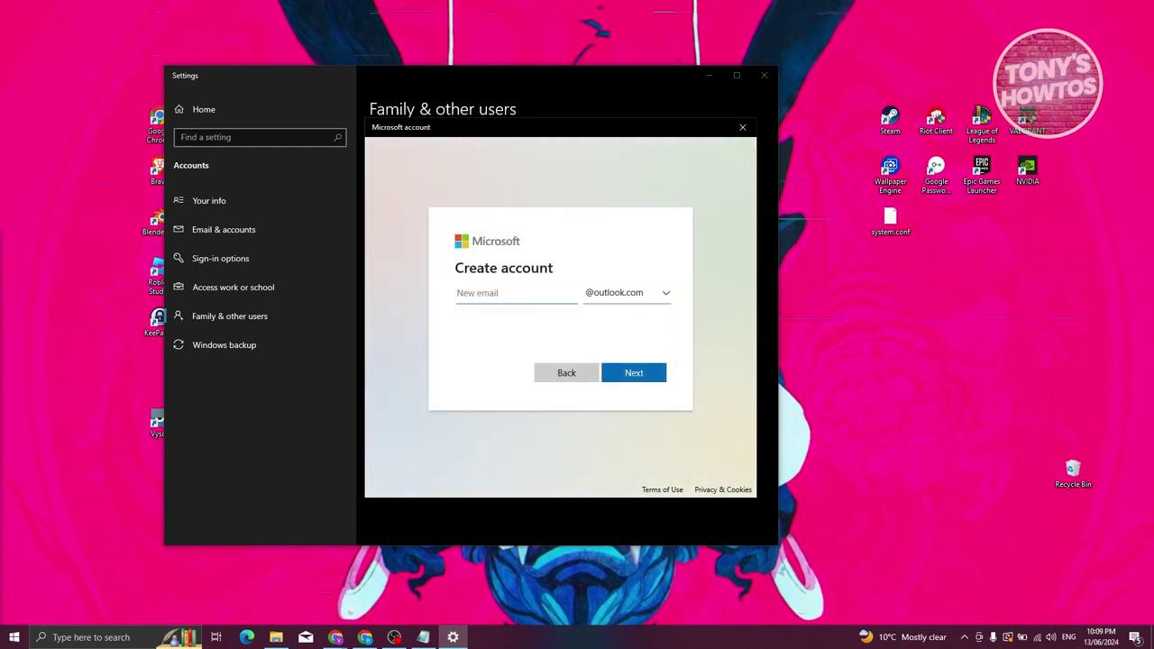
pyautogui.press('Tab')
pyautogui.hotkey('alt', 'Down')
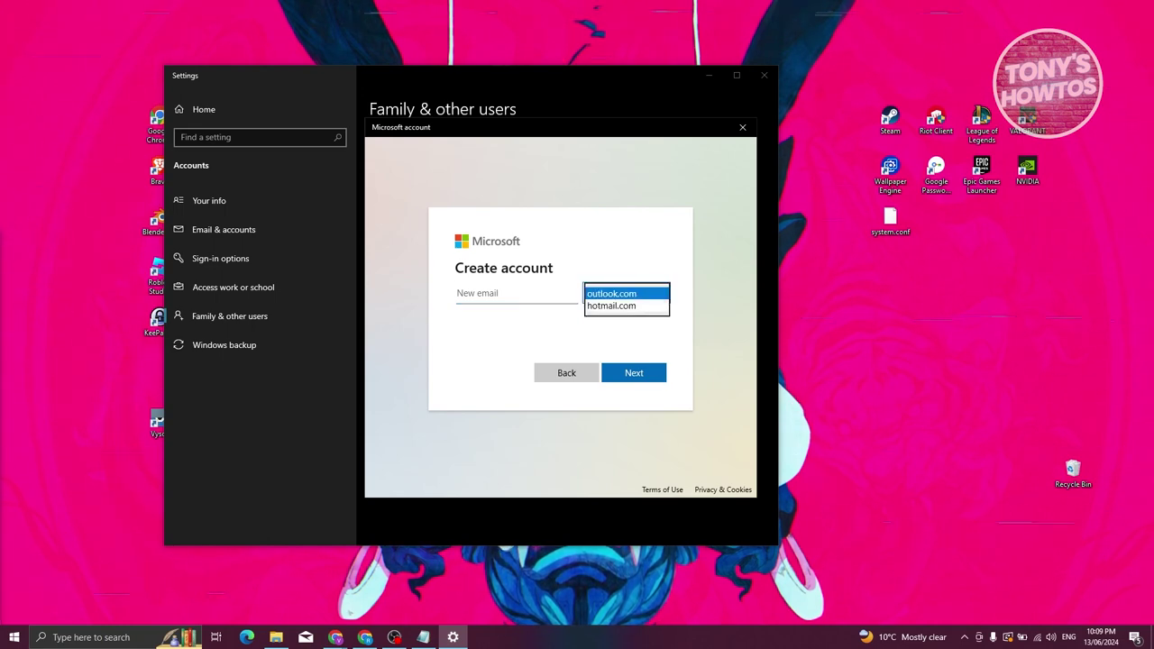
pyautogui.press('Return')
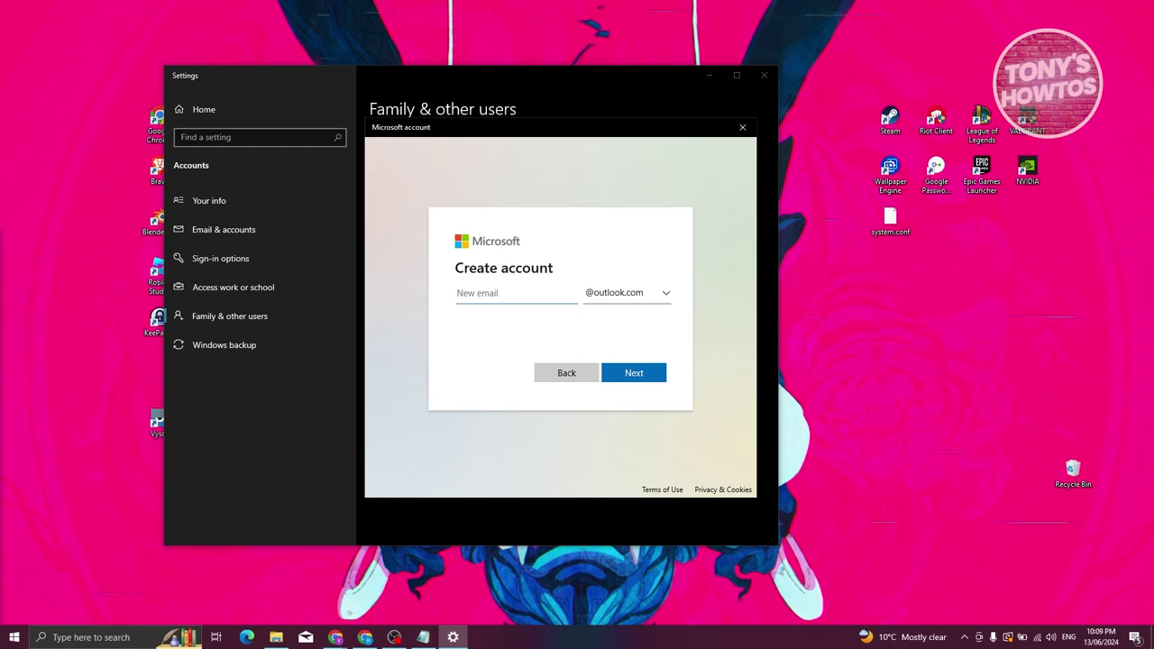
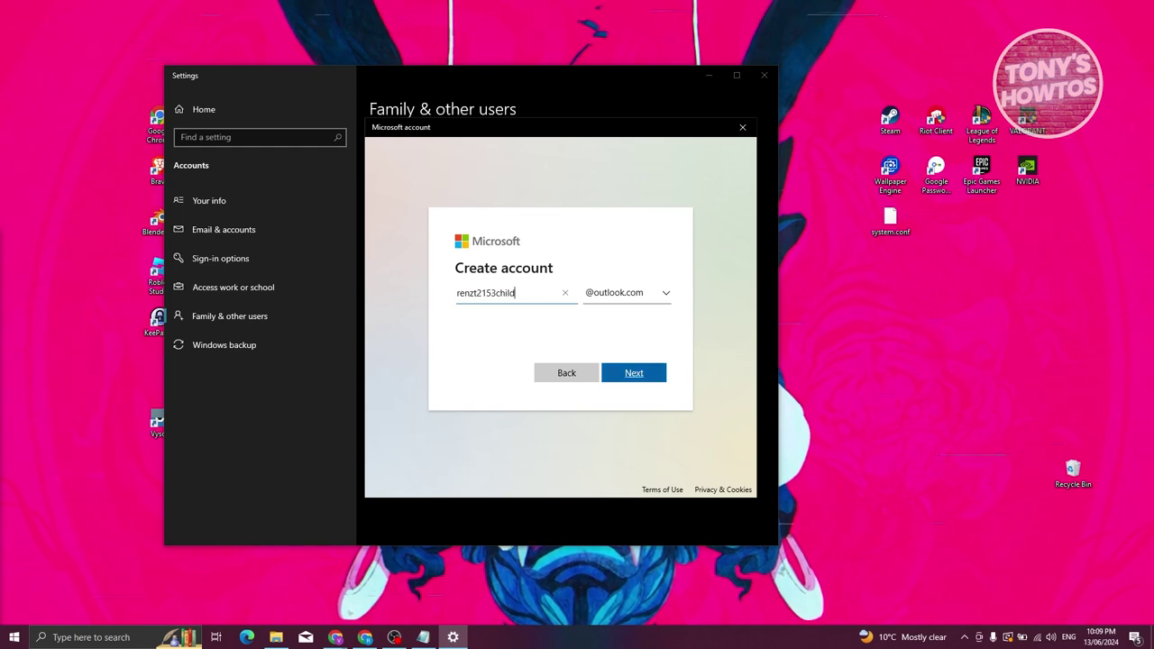
pyautogui.press('Return')
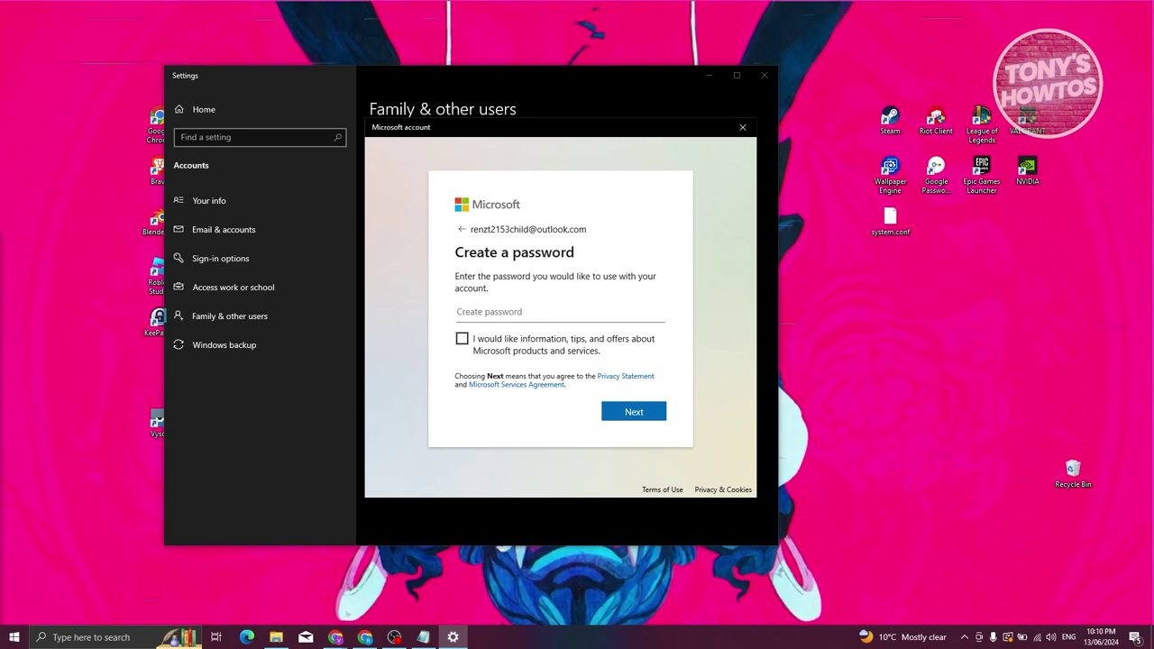
# - Paste the account password, then enter the child's first name and '.' as last name
pyautogui.hotkey('ctrl', 'v')
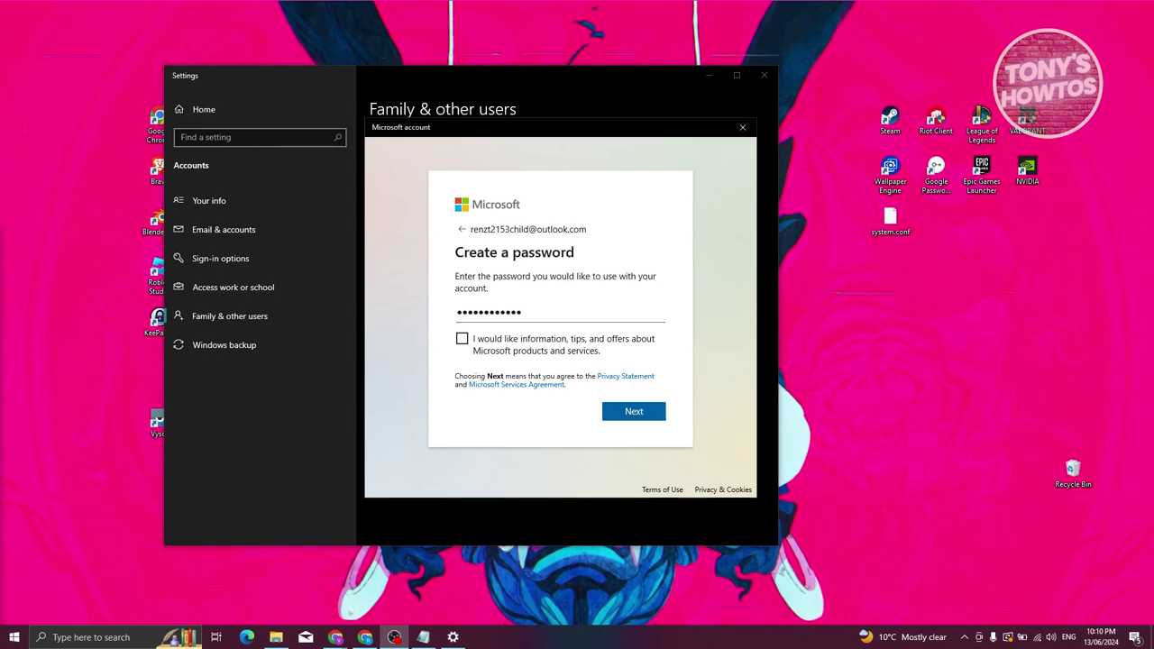
pyautogui.press('Return')
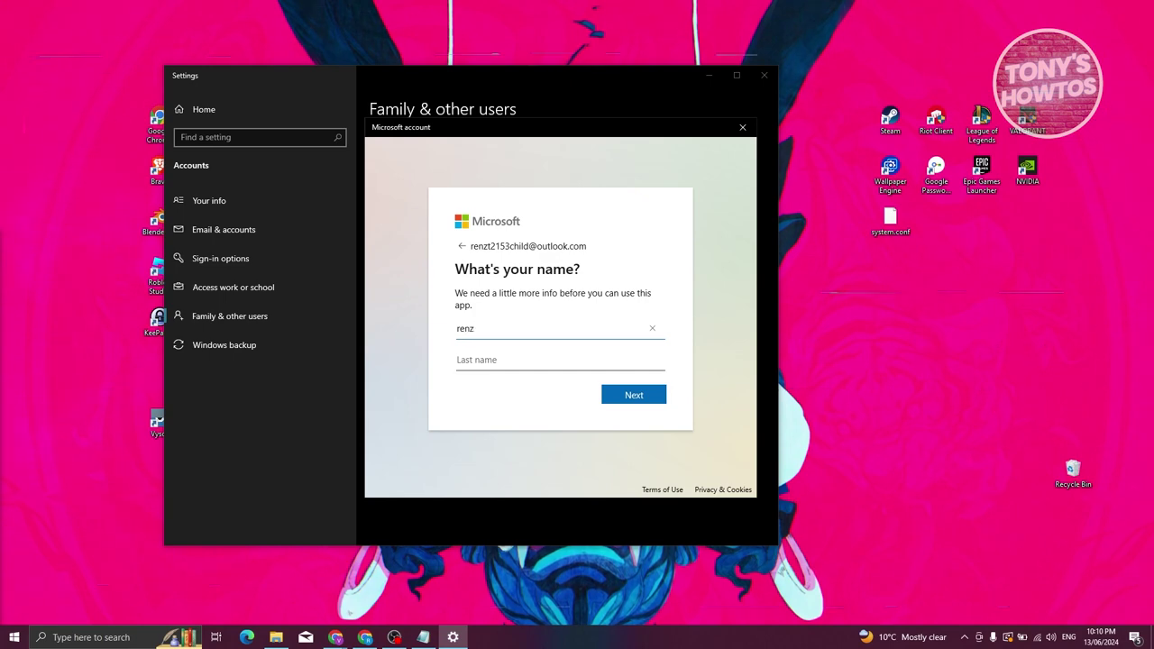
pyautogui.write('renz')
pyautogui.press('Tab')
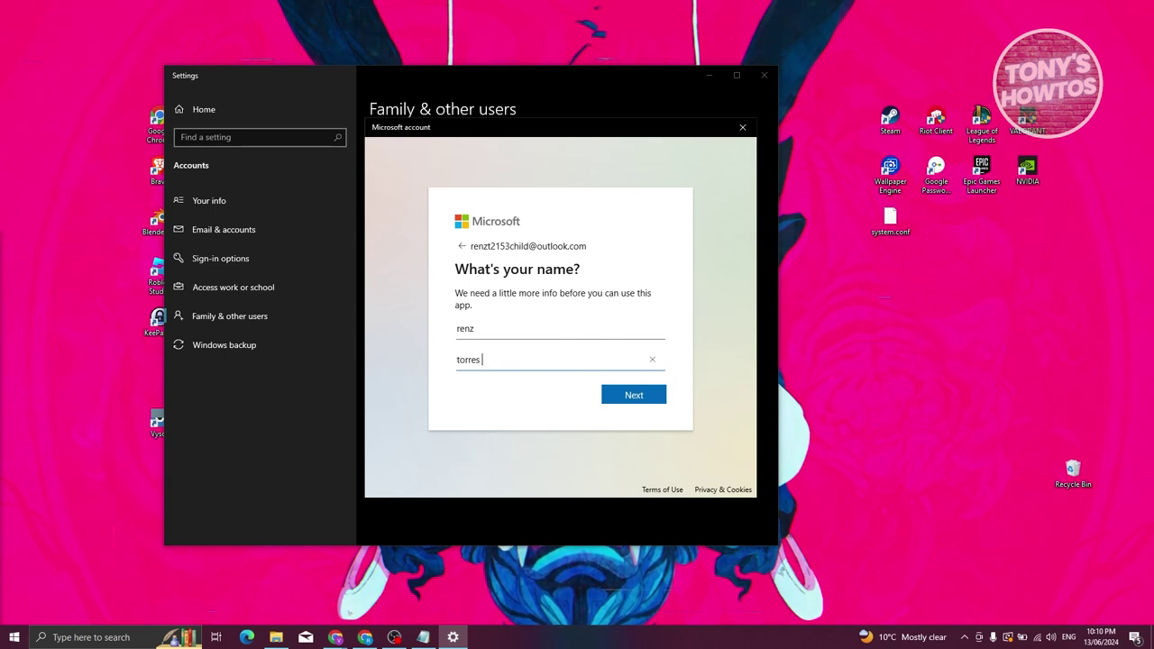
pyautogui.write('.')
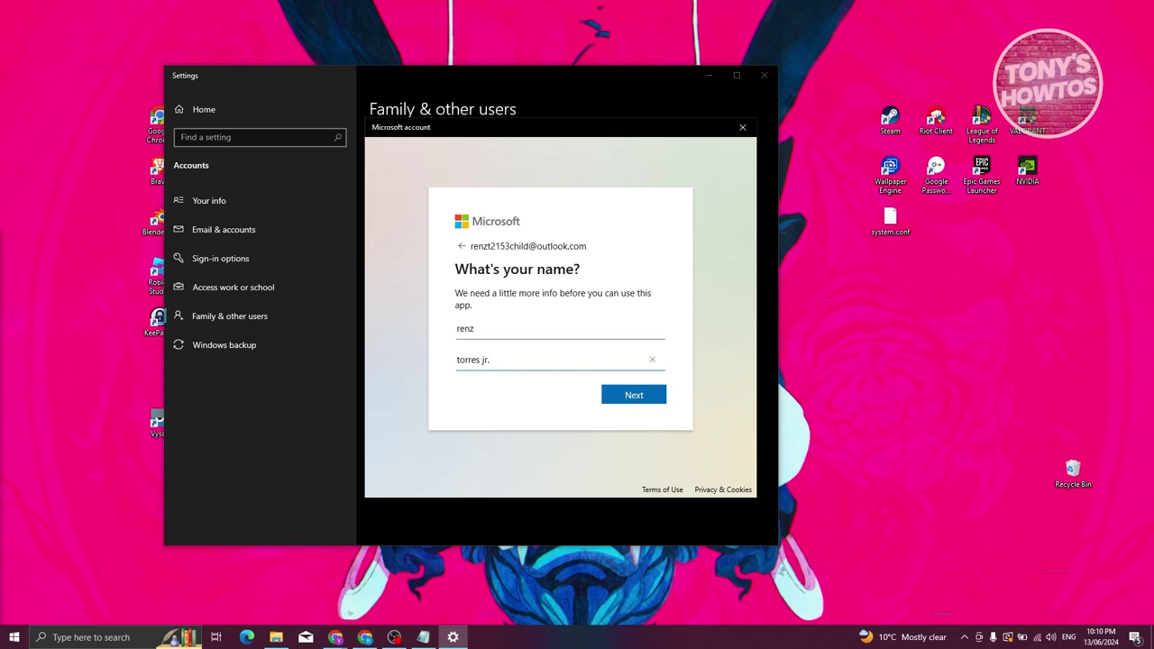
pyautogui.press('Return')
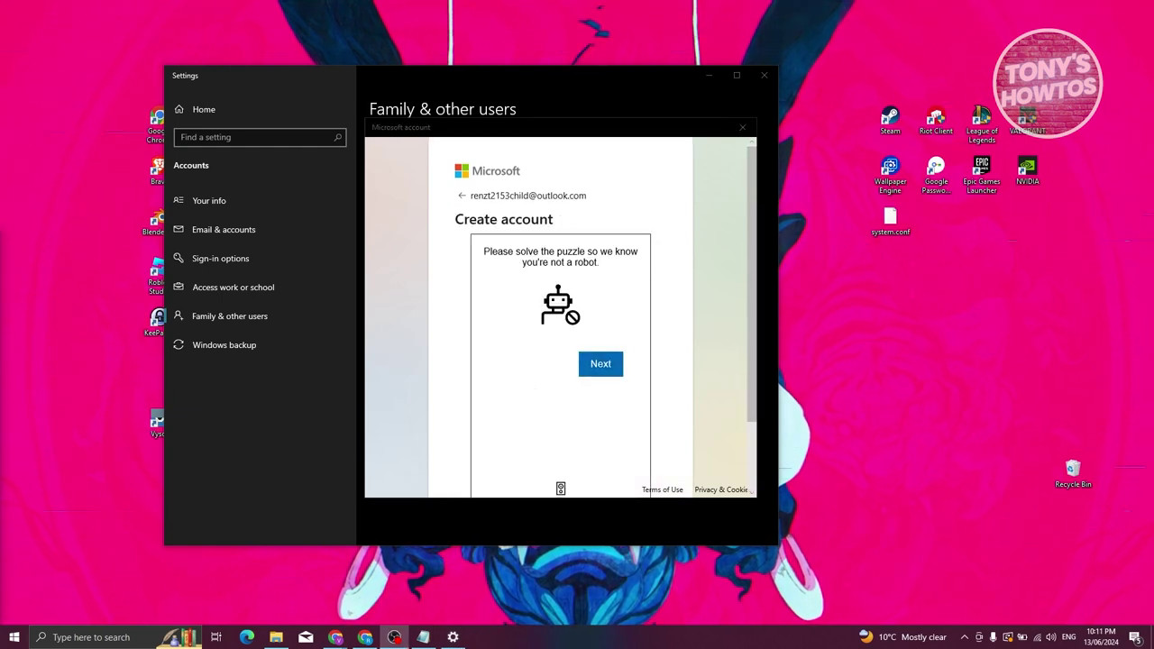
# - Solve the object-rotation verification puzzle to finish creating the child account
pyautogui.scroll(-1, 560, 316)
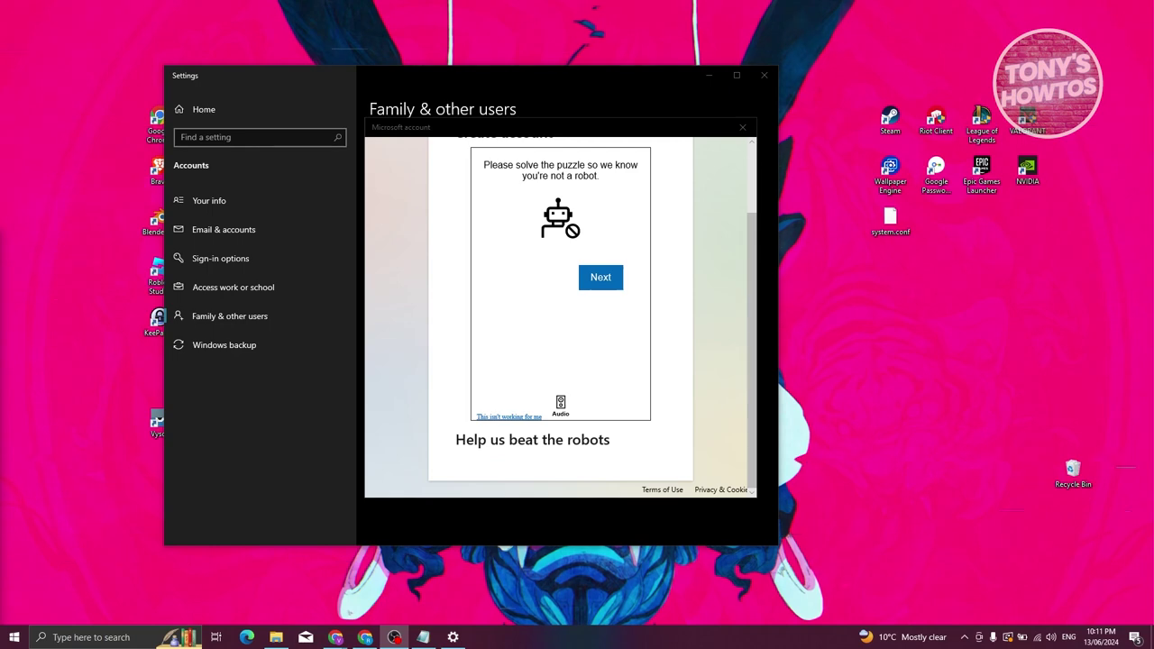
pyautogui.scroll(1, 561, 316)
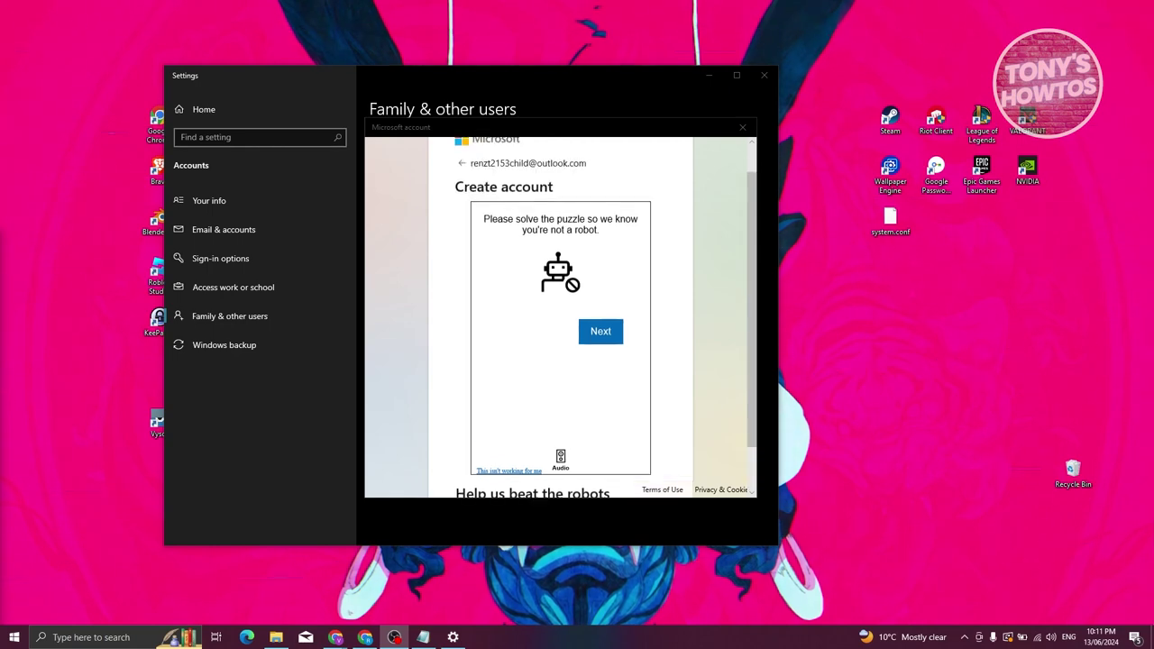
pyautogui.click(601, 331)
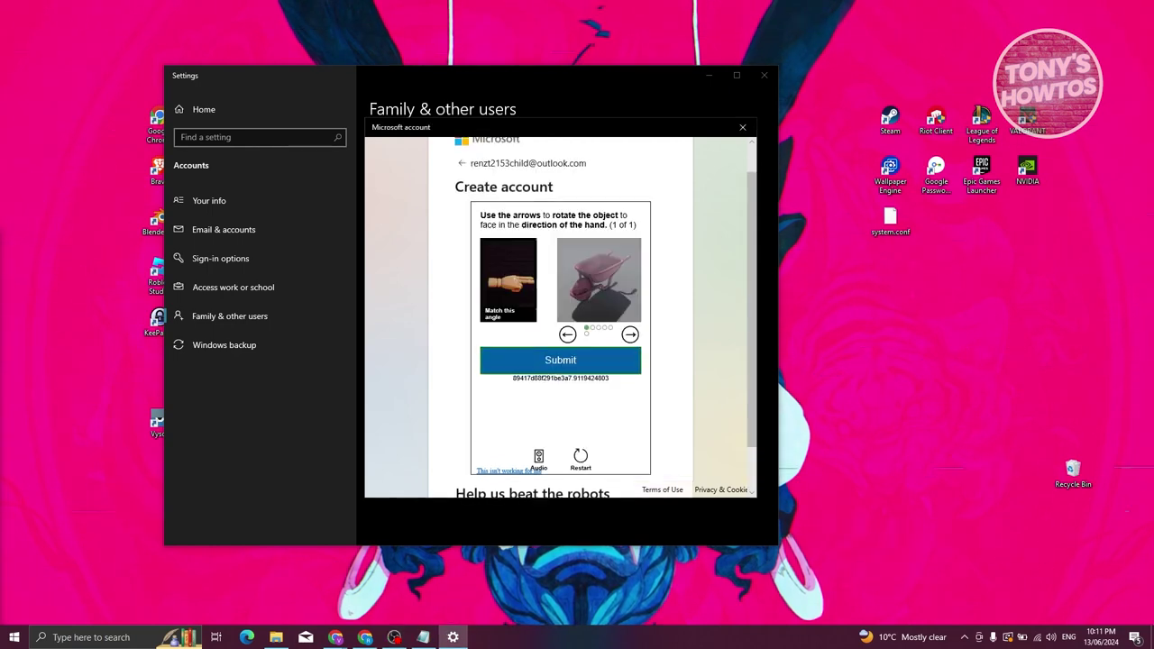
pyautogui.click(630, 335)
pyautogui.click(630, 334)
pyautogui.click(561, 359)
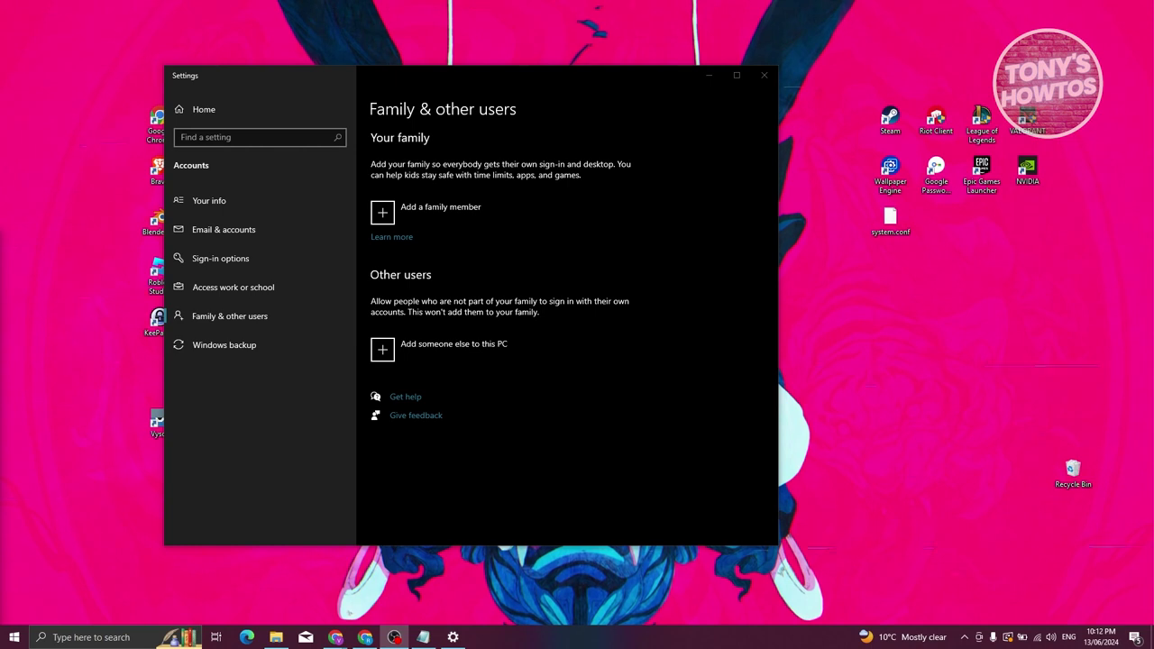
# - Invite the child's new outlook.com account to the family with the Member role
pyautogui.click(442, 212)
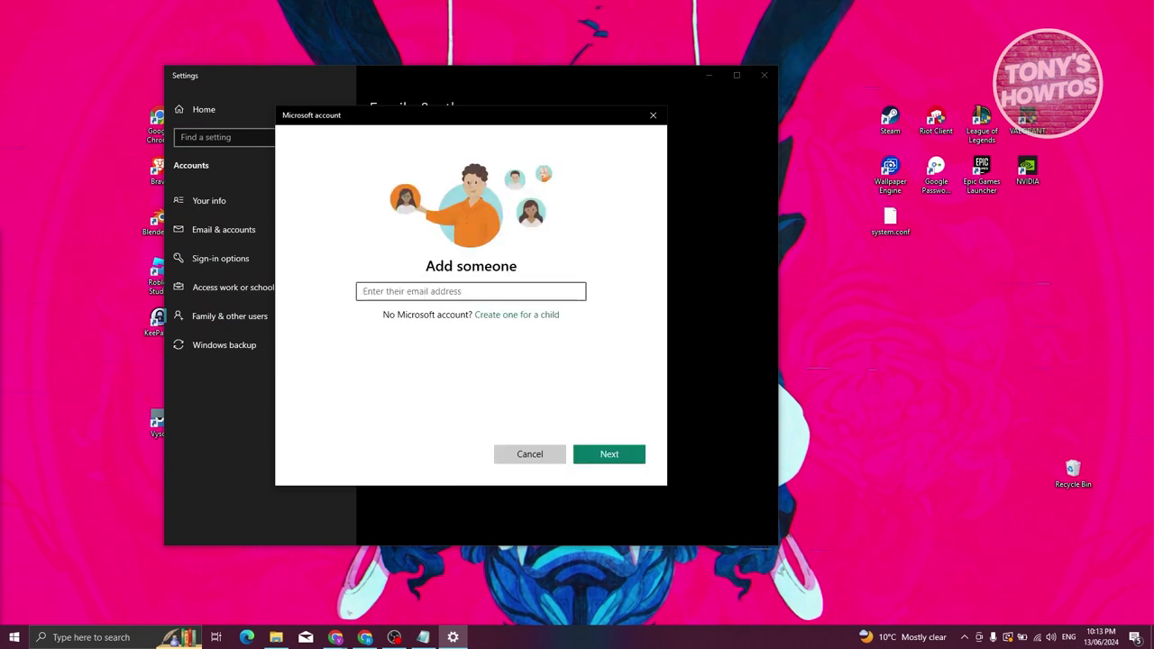
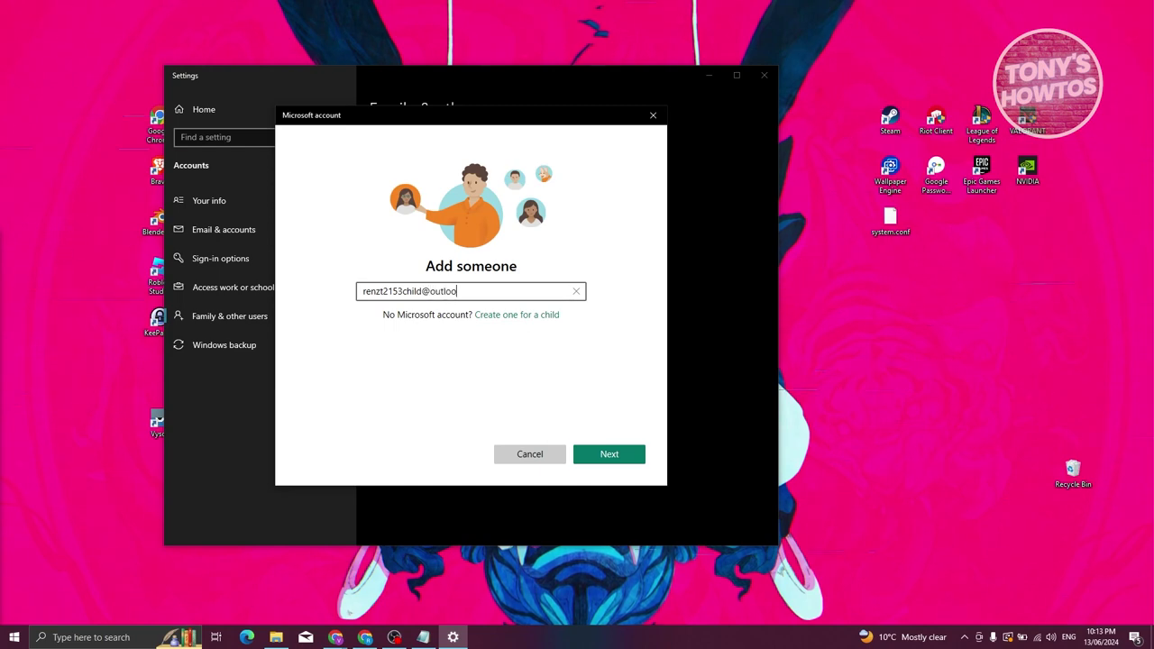
pyautogui.press('Return')
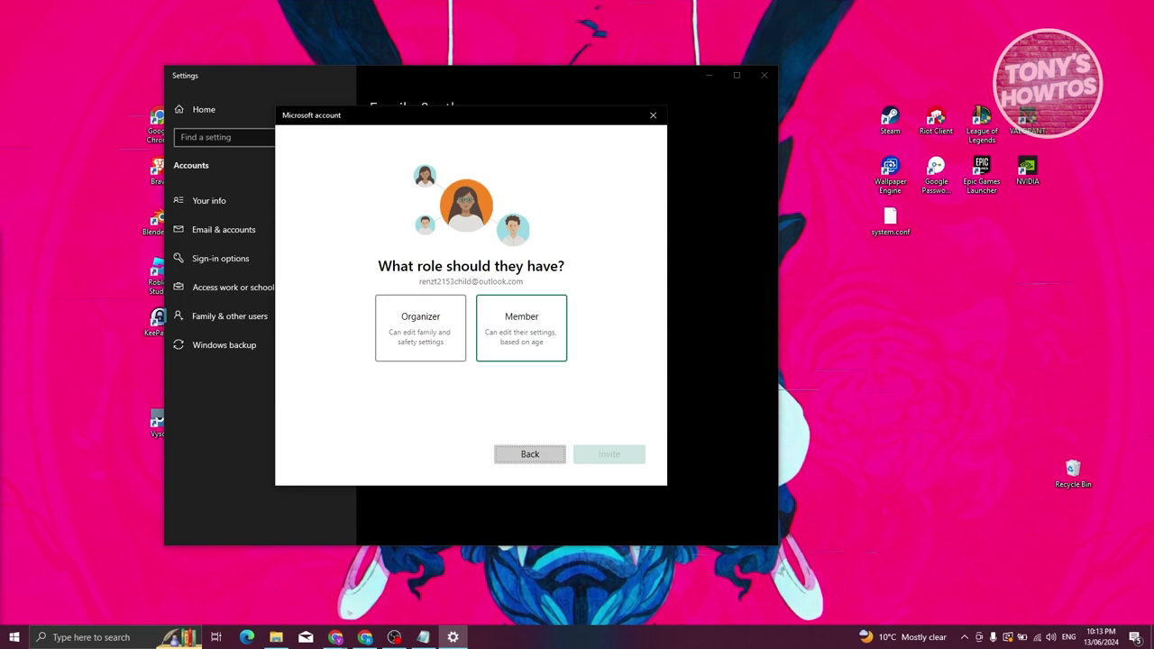
pyautogui.click(521, 327)
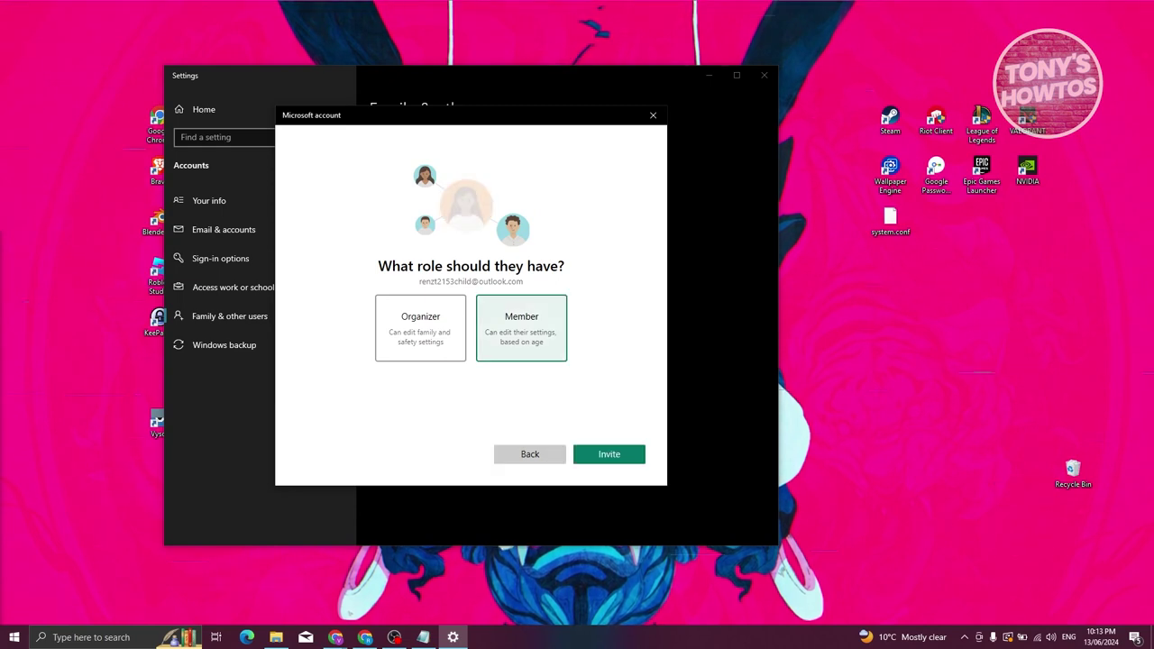
pyautogui.click(609, 454)
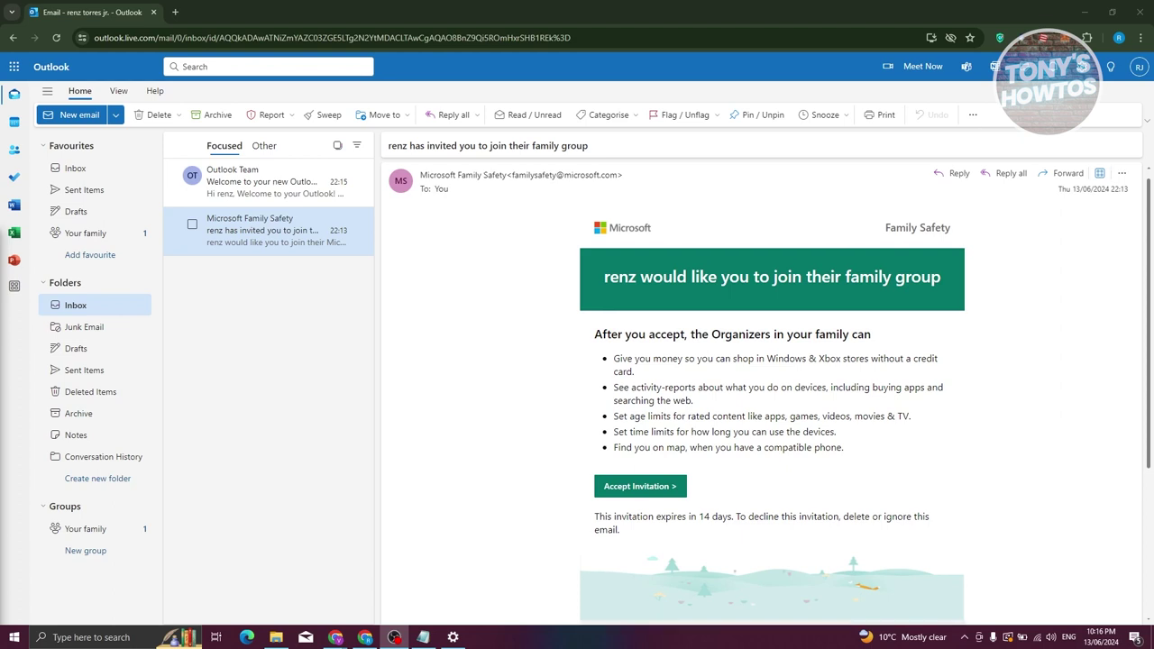
# - Accept the Family Safety invitation from the child's Outlook inbox
pyautogui.scroll(-1, 640, 429)
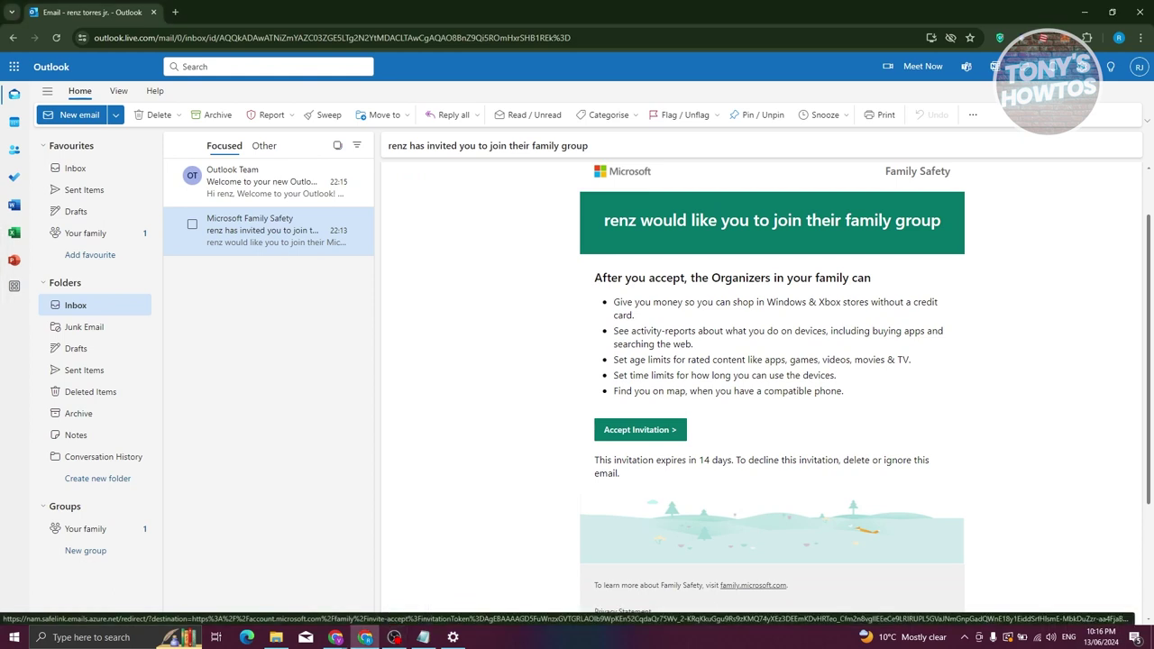
pyautogui.click(640, 429)
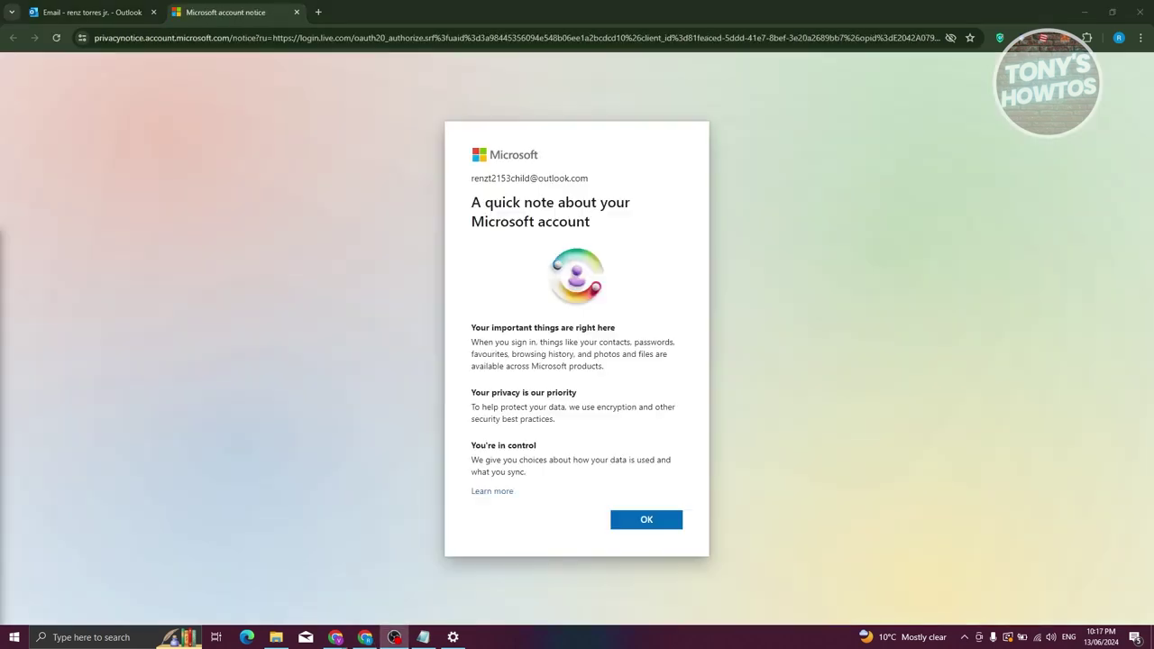
pyautogui.rightClick(135, 245)
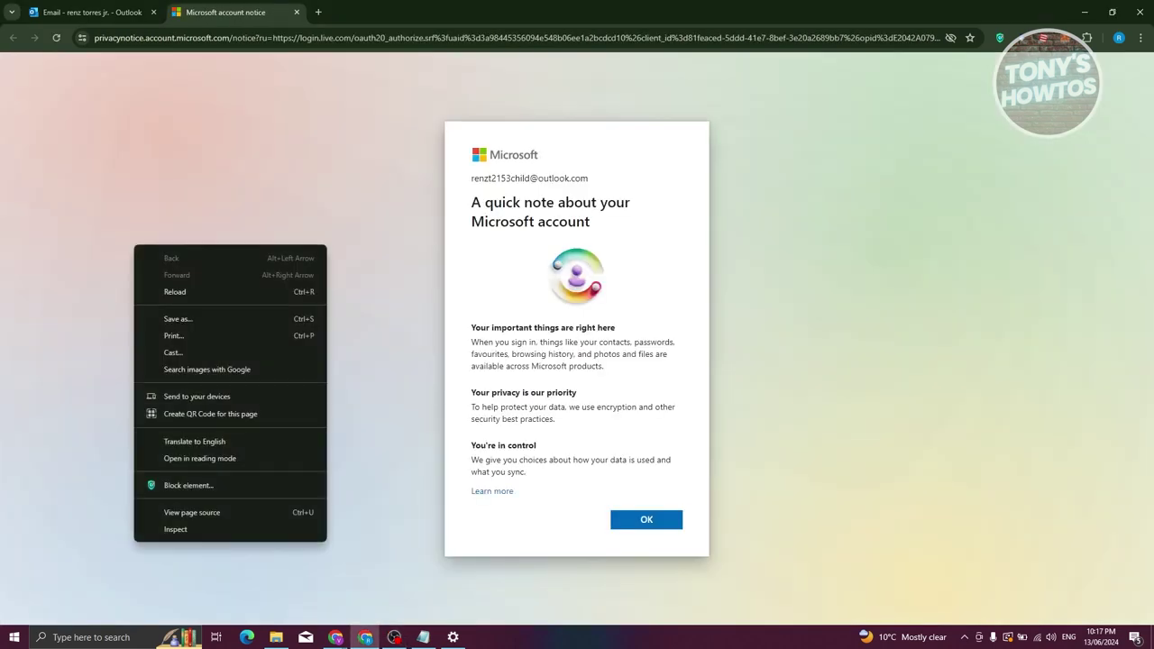
pyautogui.press('Escape')
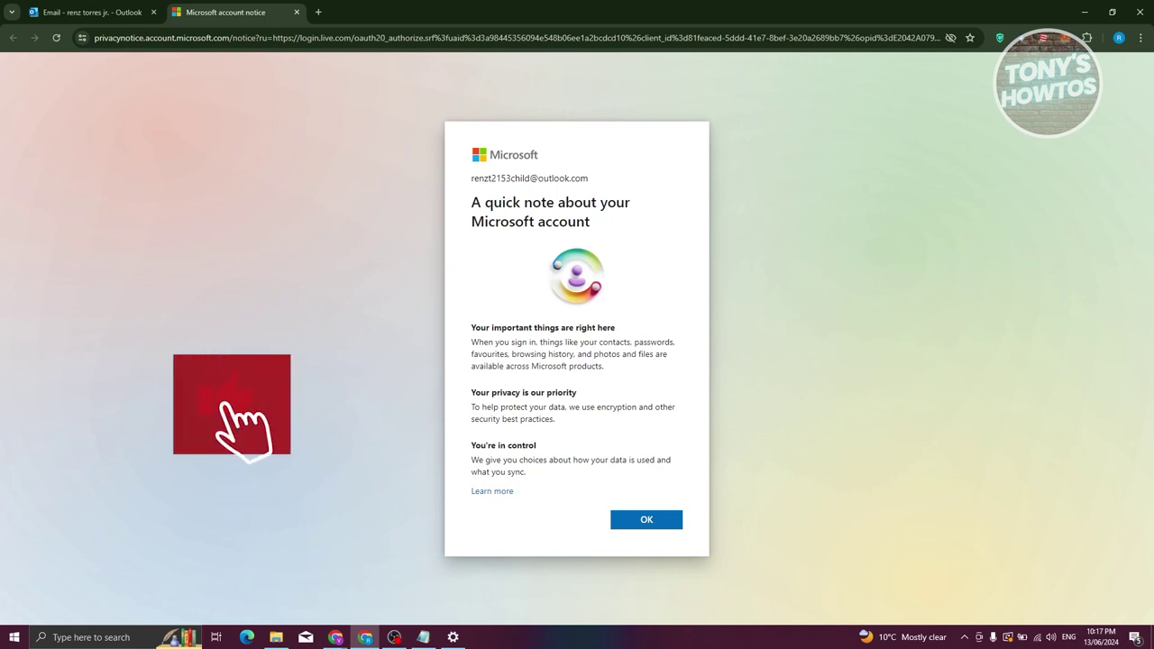
# - Acknowledge the Microsoft account notice and join the family group as a member
pyautogui.press('Return')
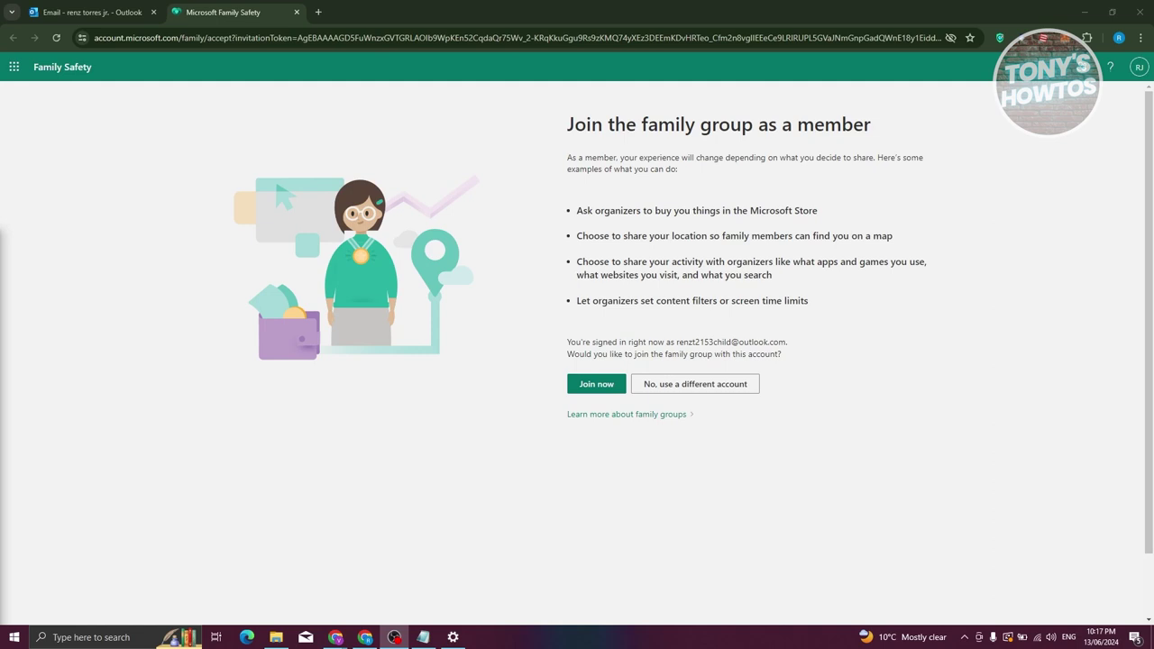
pyautogui.click(575, 381)
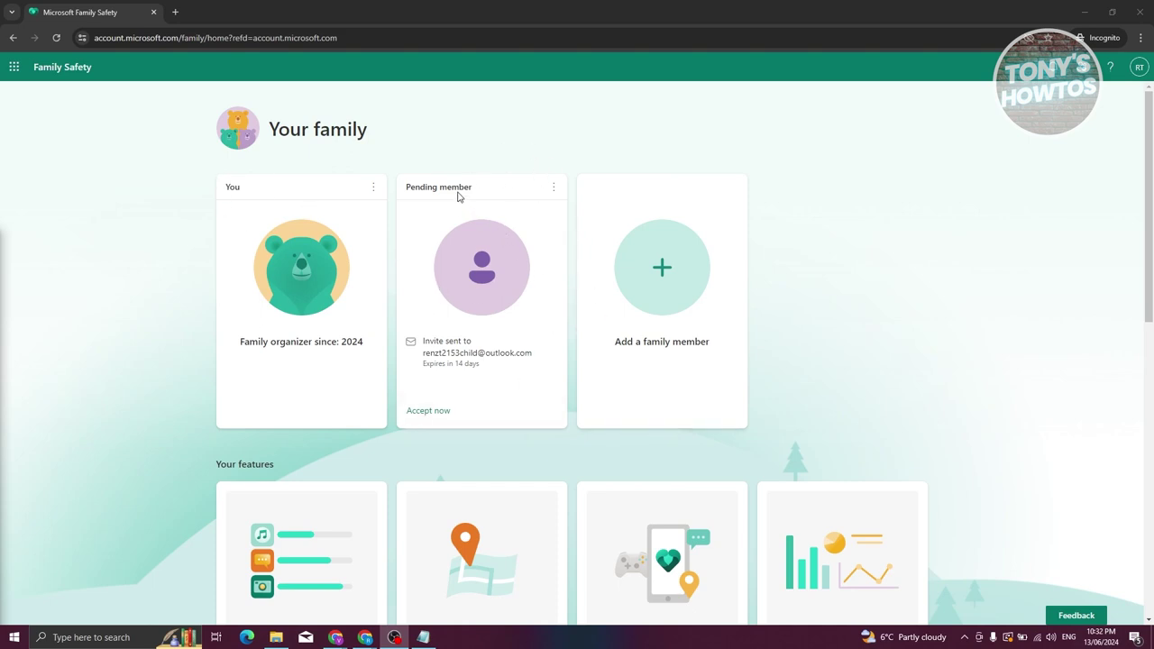
# - Accept the pending member's invitation, switching accounts, and join with the child account
pyautogui.moveTo(405, 192); pyautogui.dragTo(476, 189)
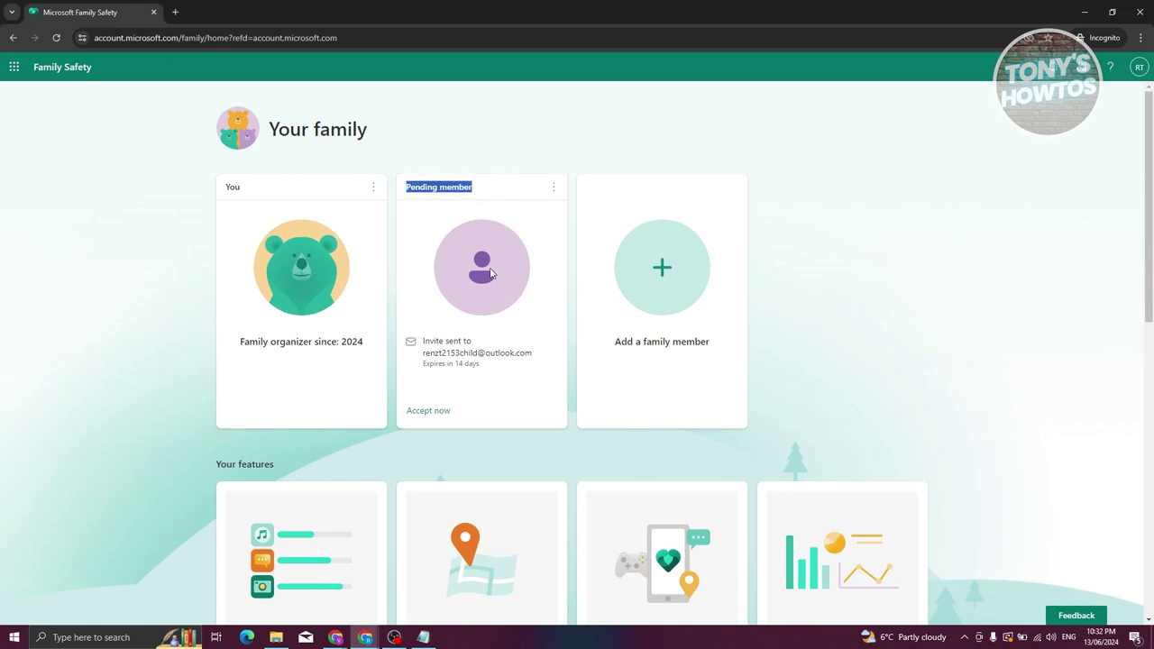
pyautogui.click(435, 415)
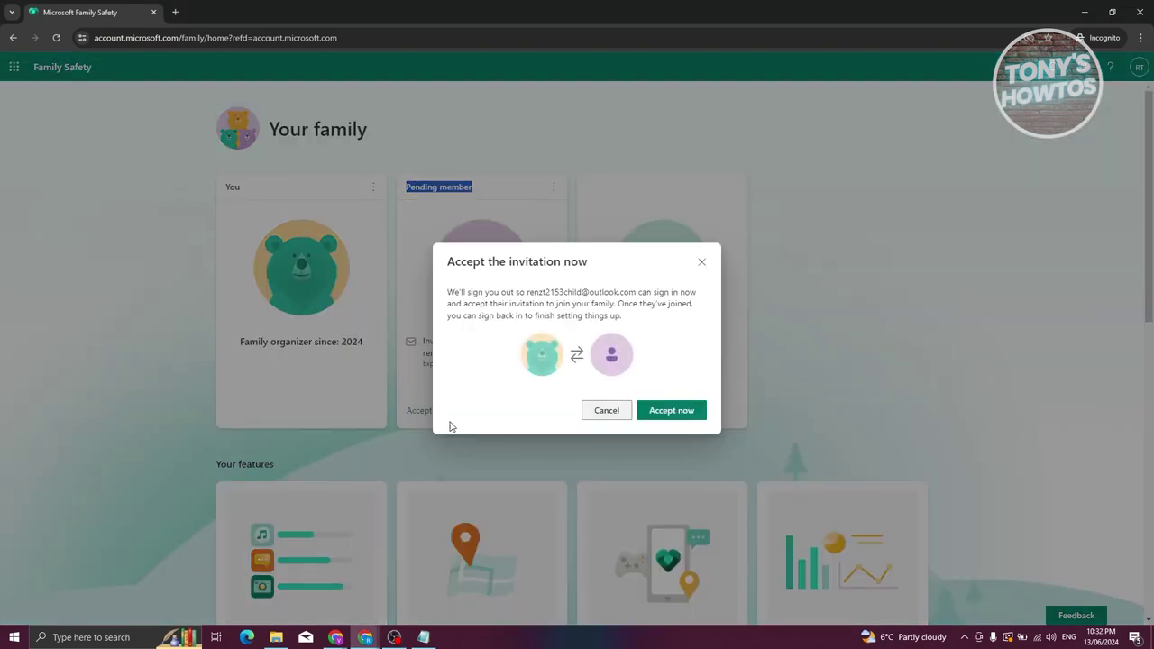
pyautogui.click(668, 415)
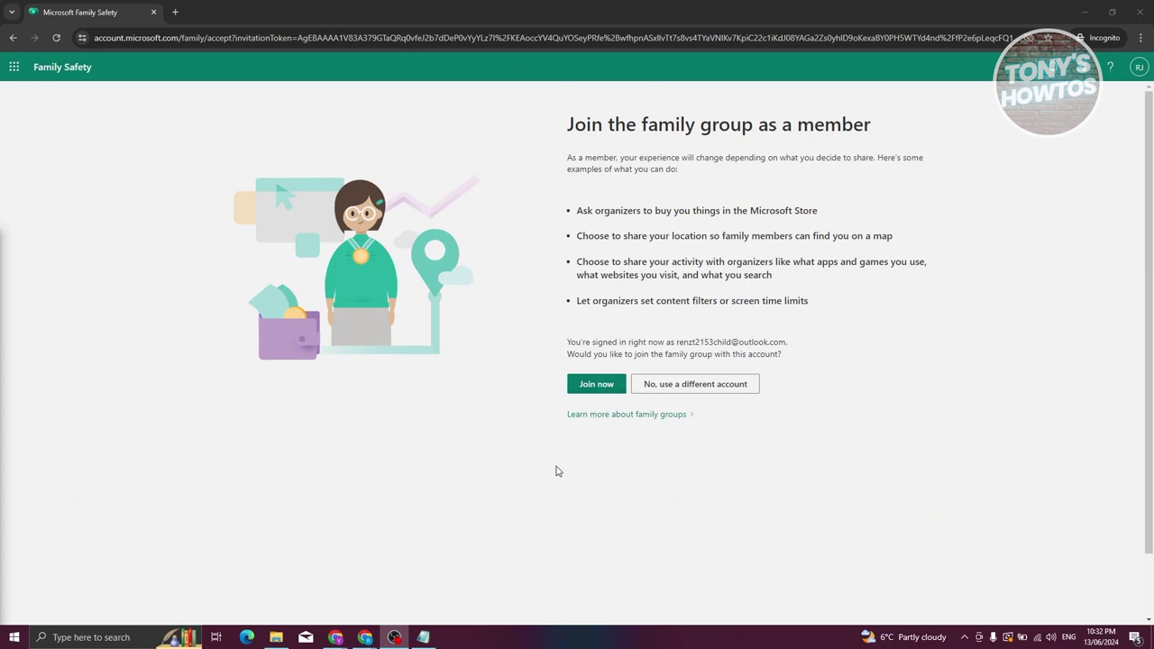
pyautogui.click(595, 390)
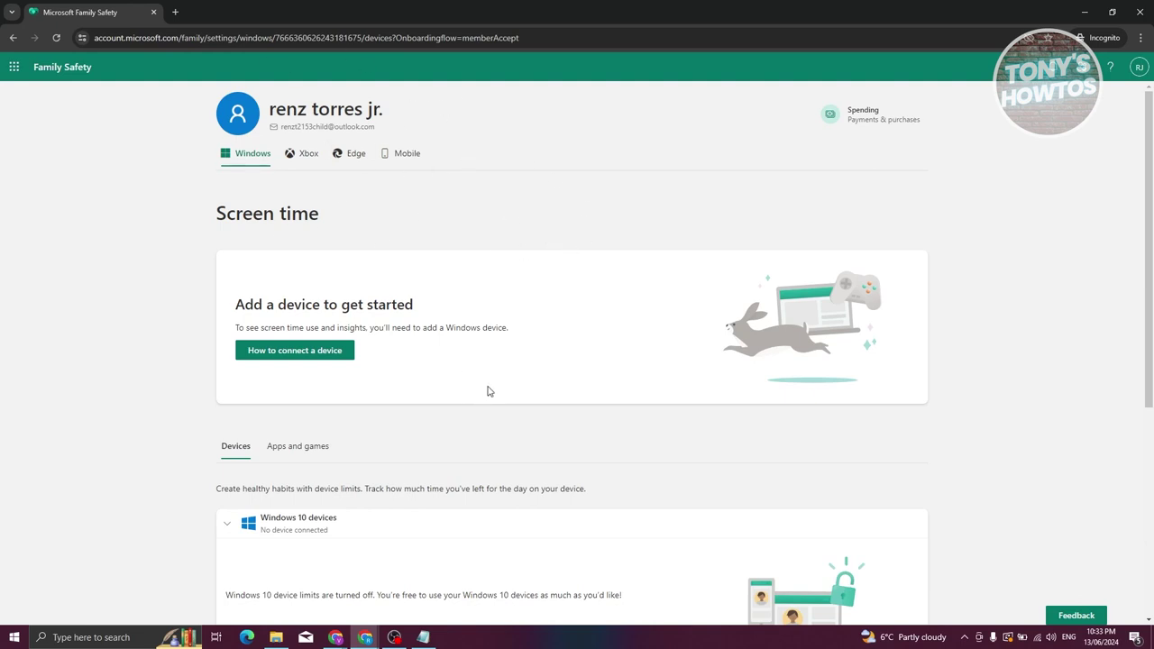
# - Open the device connection guide and review its Windows 10 setup steps
pyautogui.click(285, 355)
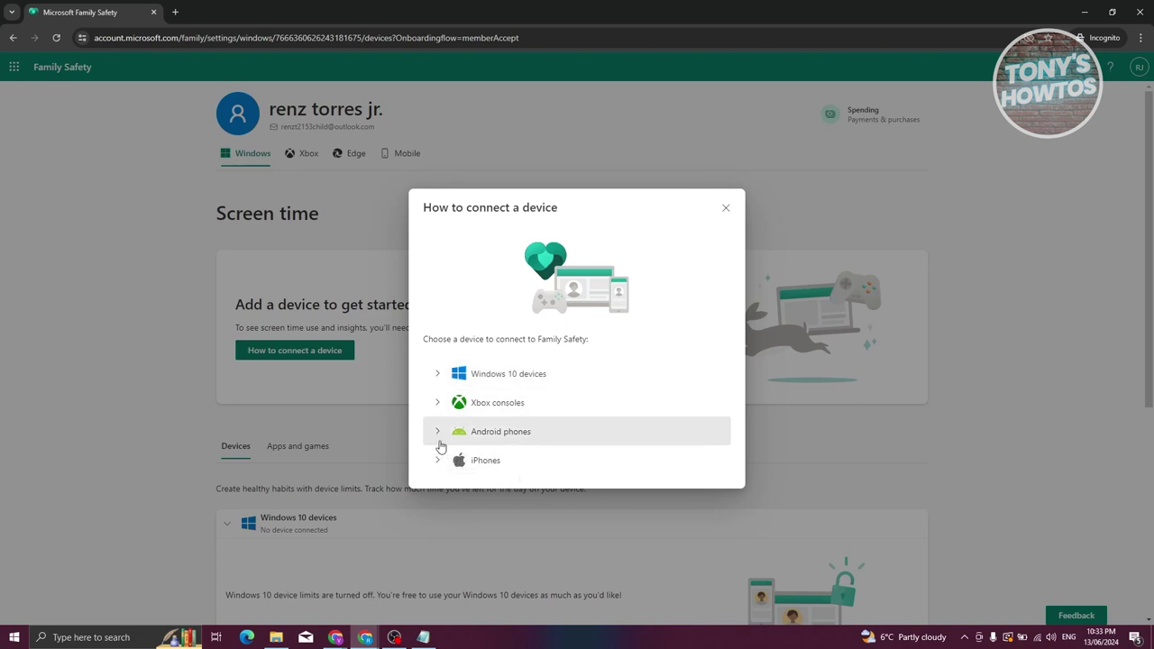
pyautogui.click(439, 375)
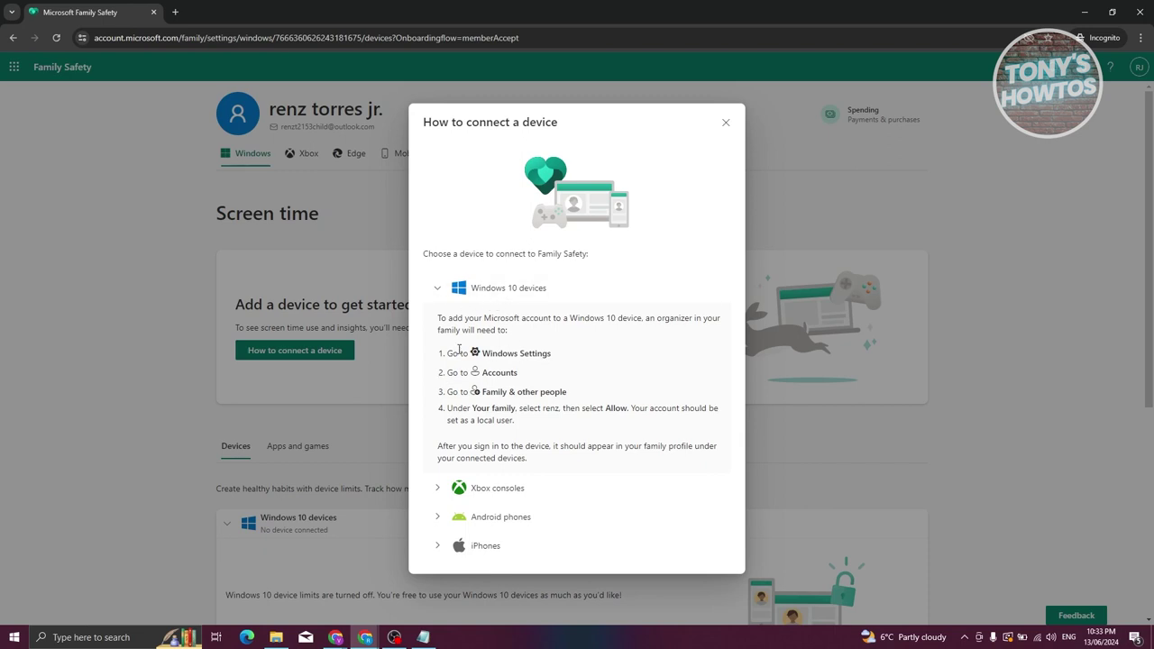
pyautogui.moveTo(449, 352); pyautogui.dragTo(598, 354)
pyautogui.moveTo(444, 373); pyautogui.dragTo(559, 377)
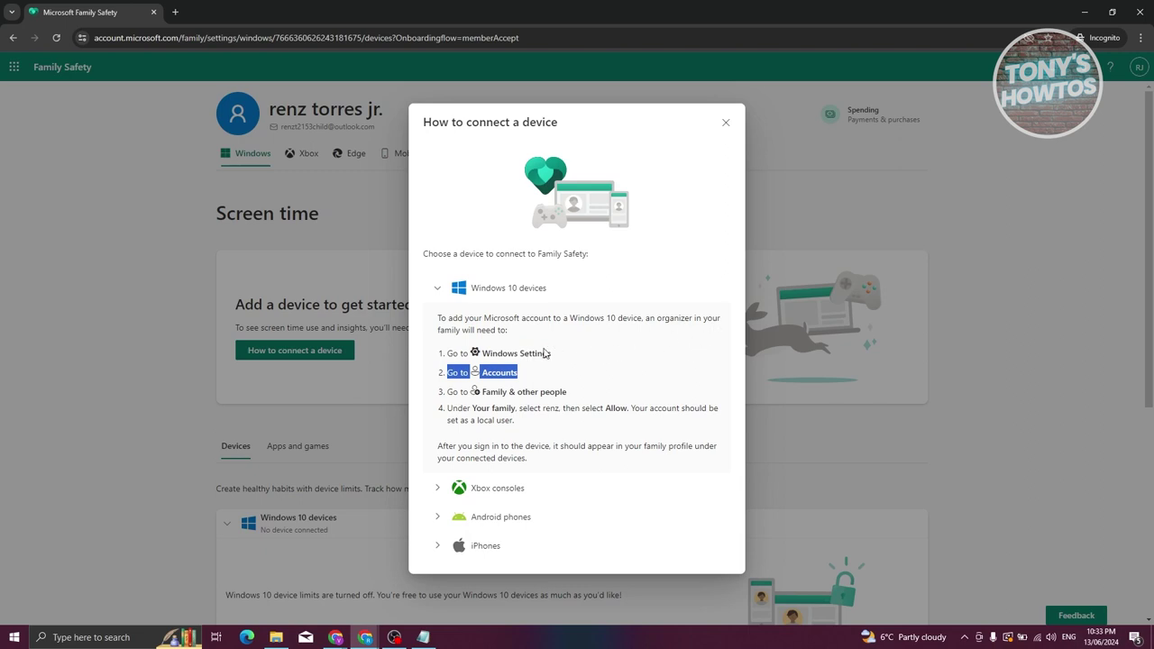
pyautogui.click(446, 396)
pyautogui.moveTo(448, 392); pyautogui.dragTo(601, 399)
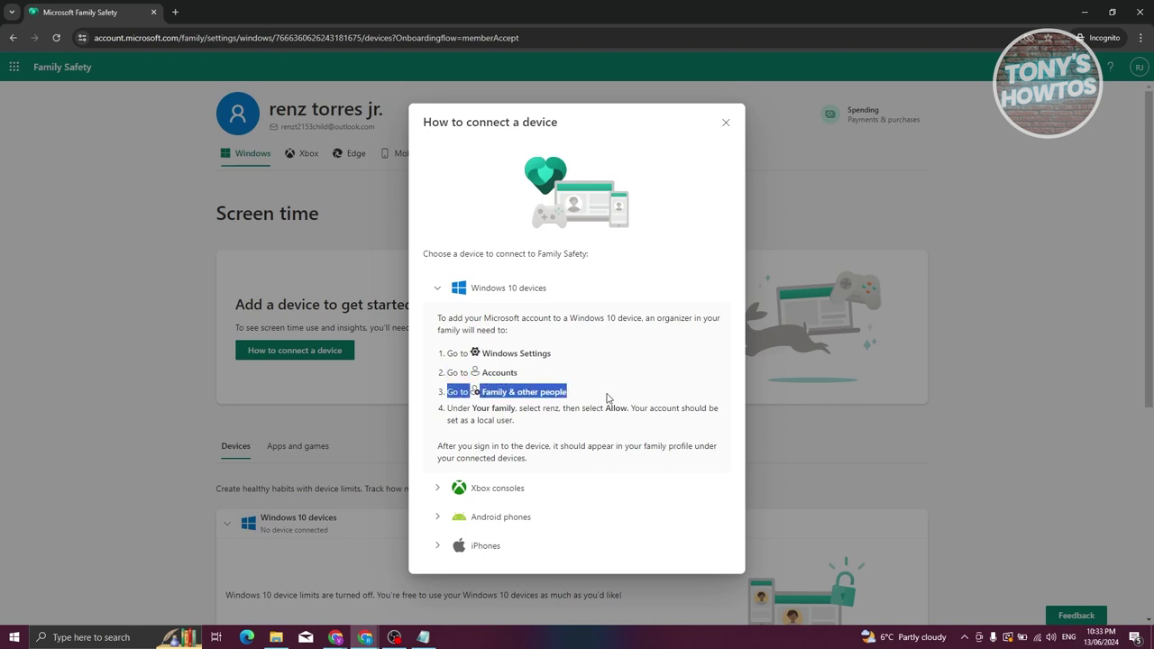
pyautogui.moveTo(448, 407); pyautogui.dragTo(550, 424)
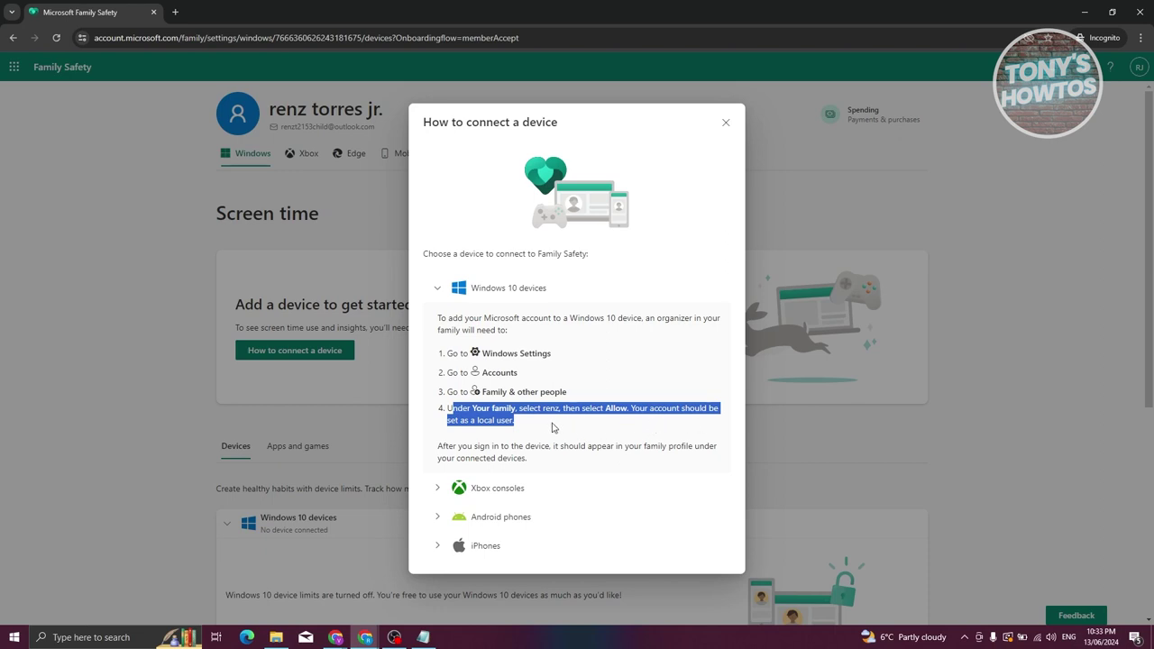
# - Review the Android phone setup instructions, then close the connection guide
pyautogui.click(437, 525)
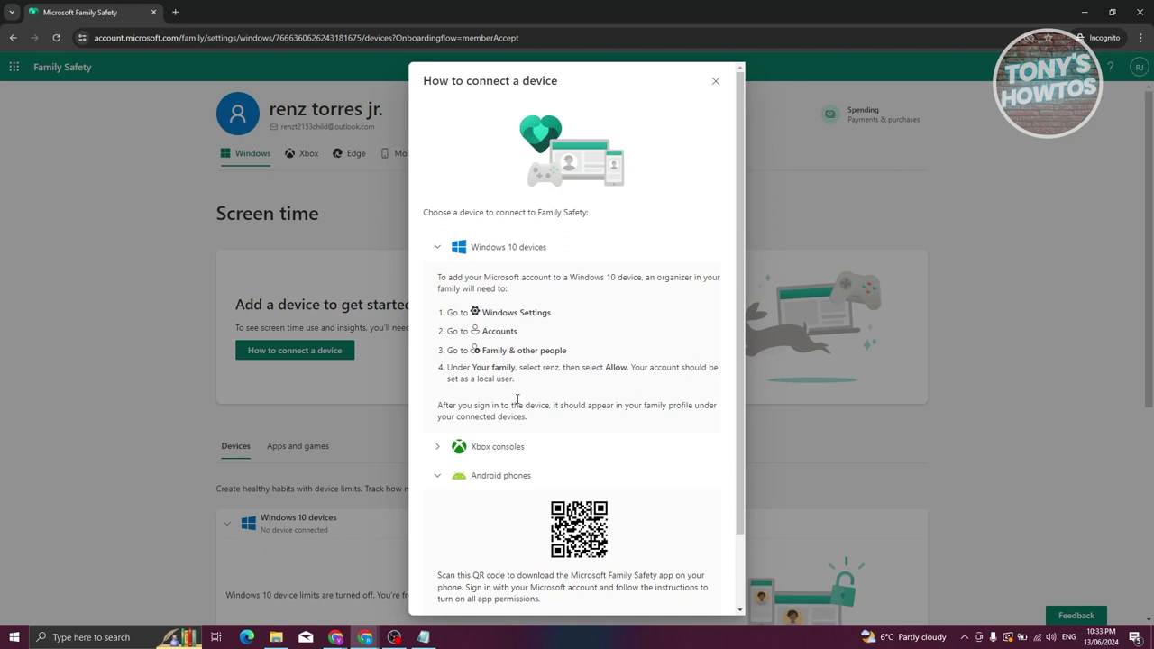
pyautogui.scroll(-2, 523, 403)
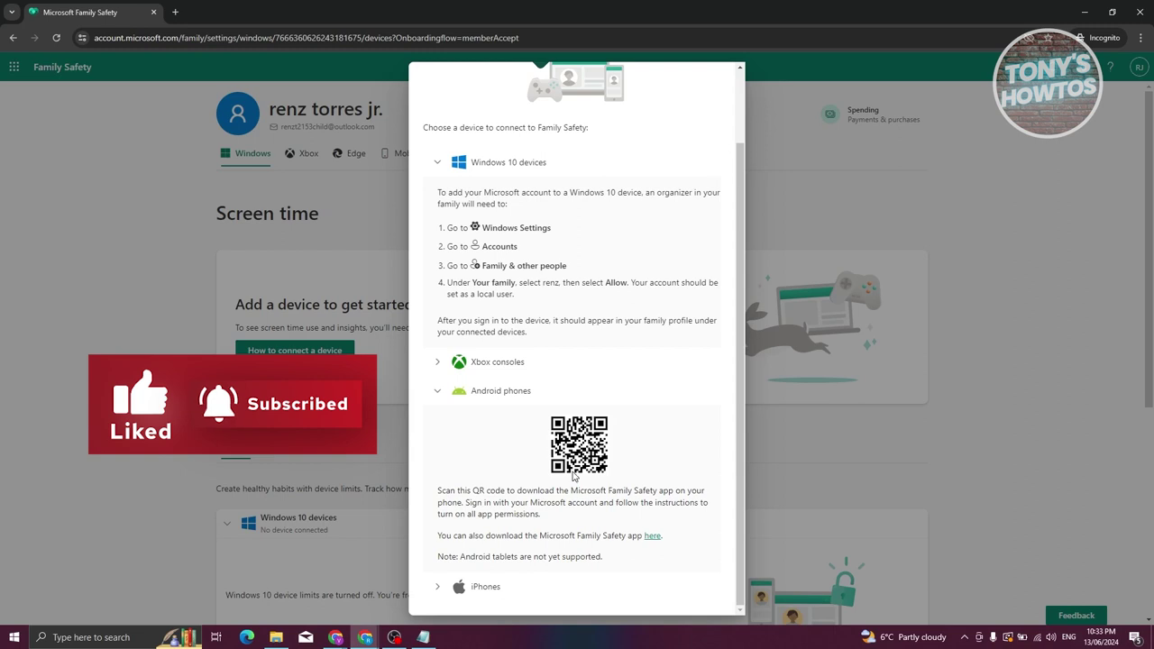
pyautogui.scroll(2, 626, 258)
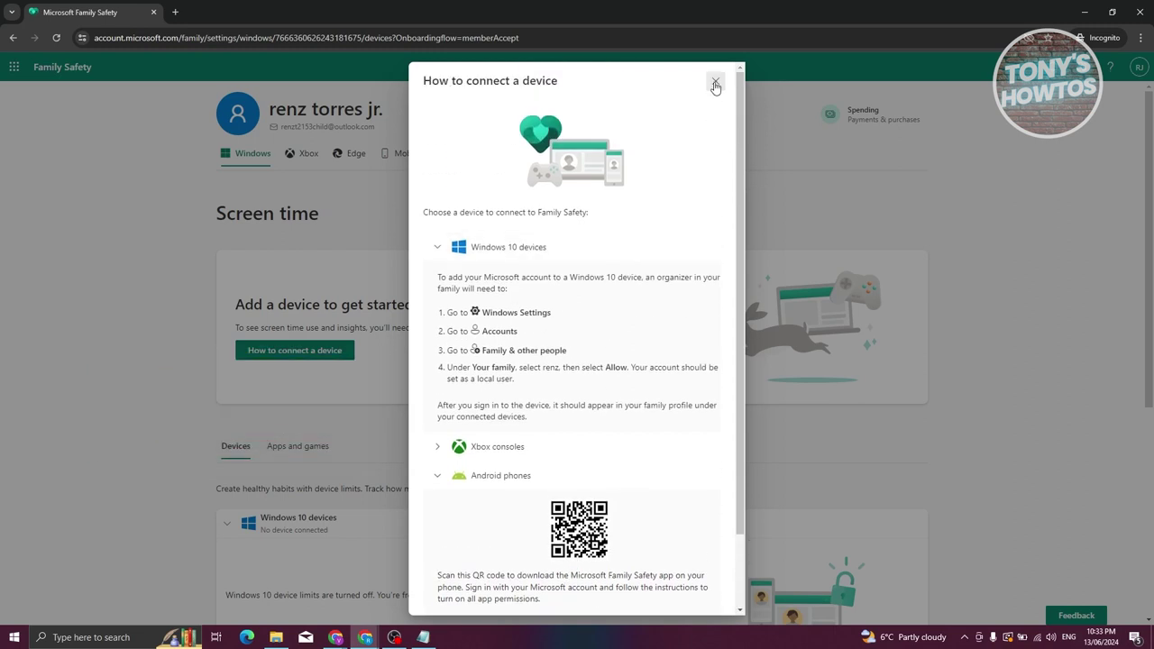
pyautogui.click(715, 80)
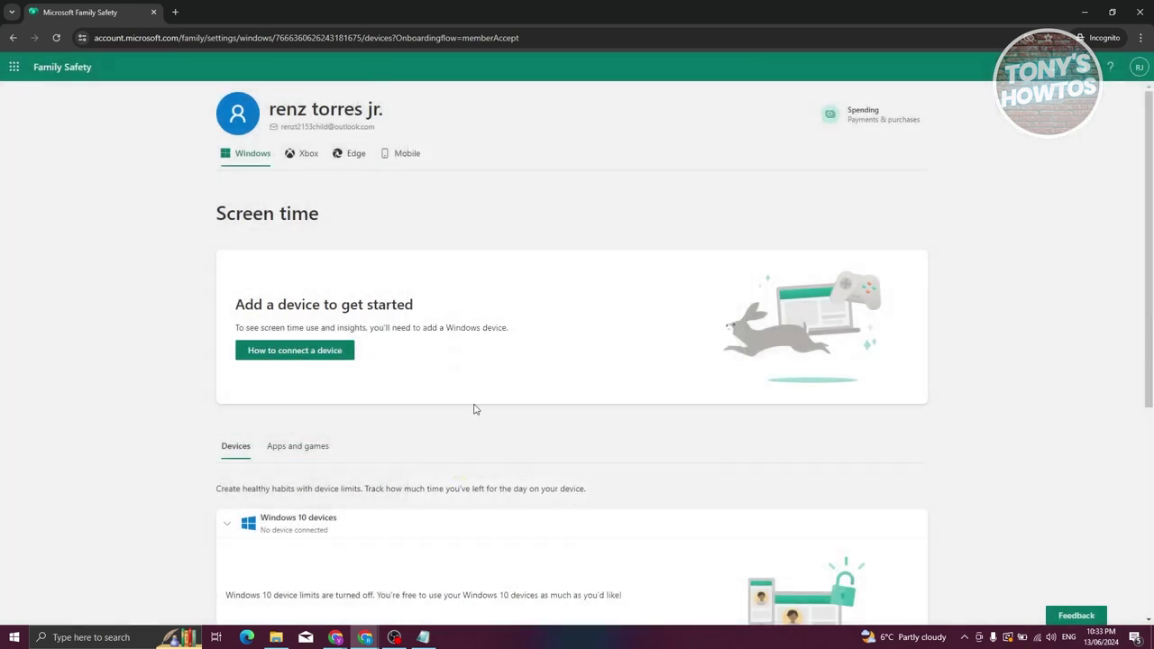
# - Scroll the child's Screen time page and view its Xbox, Edge and Mobile settings
pyautogui.scroll(-3, 482, 396)
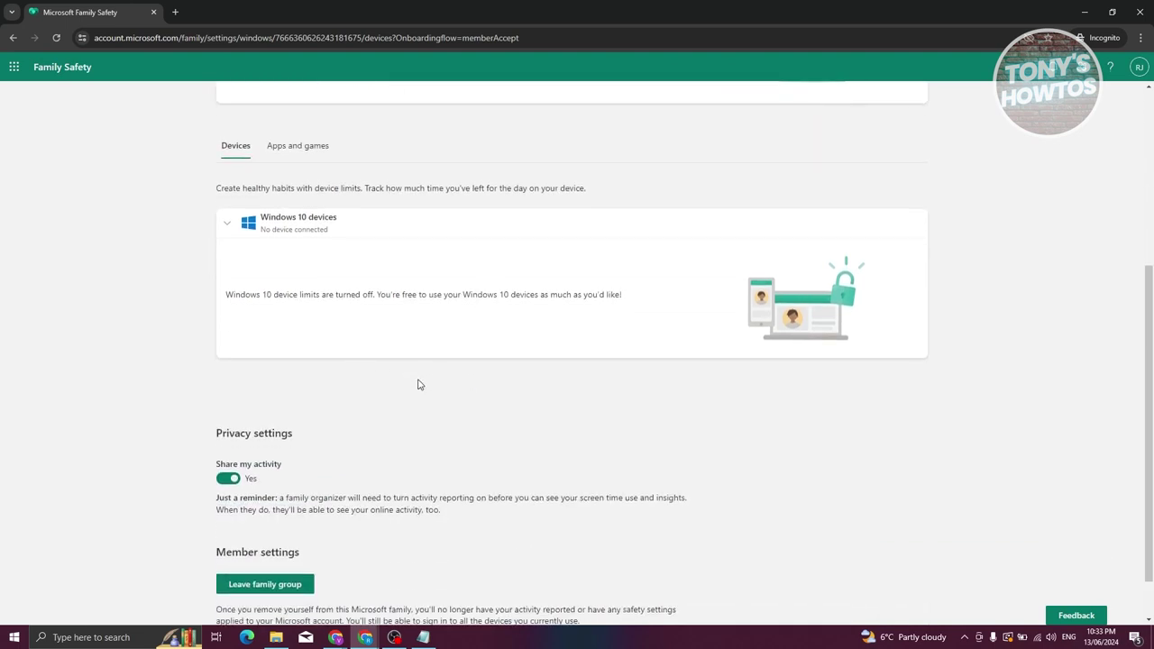
pyautogui.scroll(1, 474, 367)
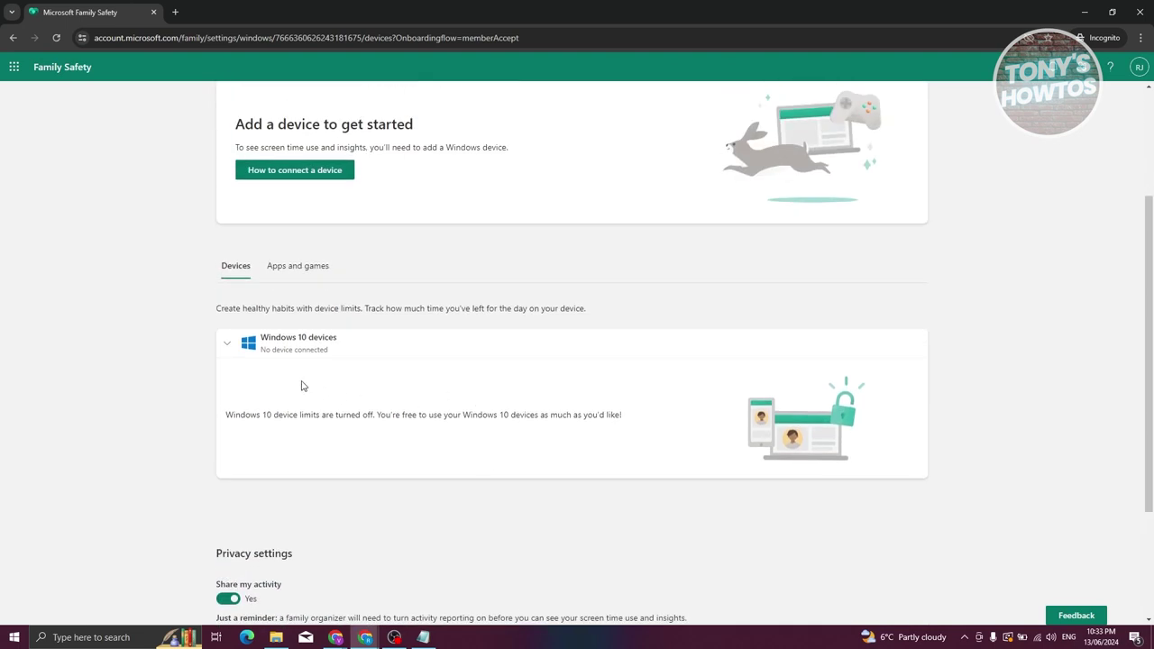
pyautogui.scroll(2, 407, 357)
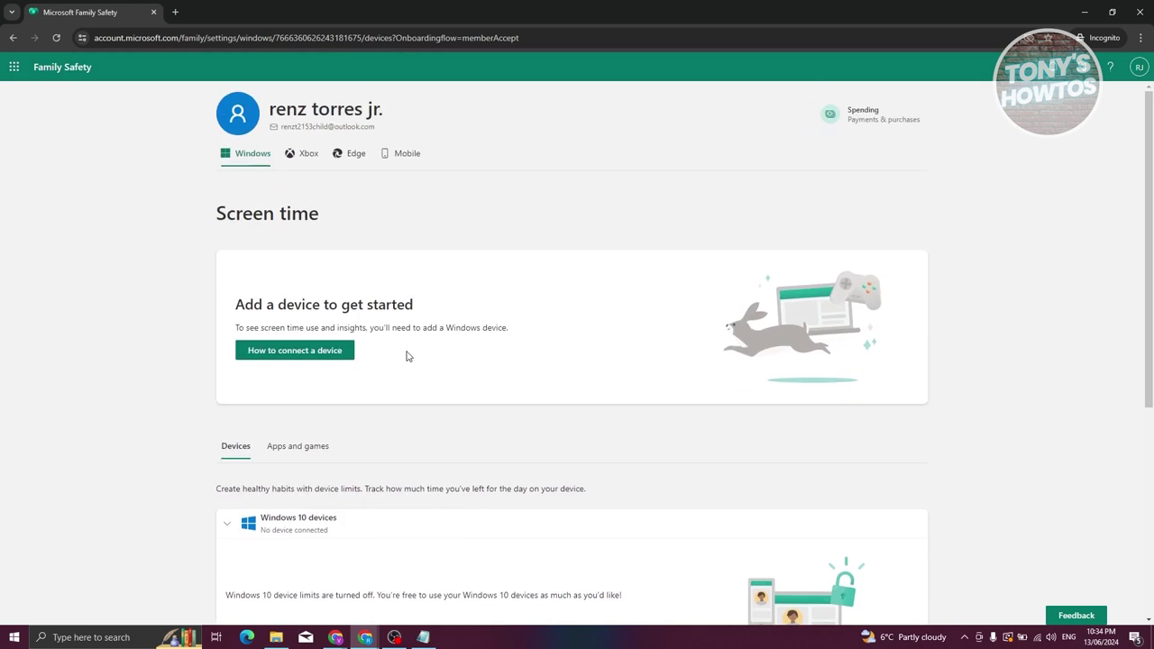
pyautogui.click(303, 154)
pyautogui.click(350, 154)
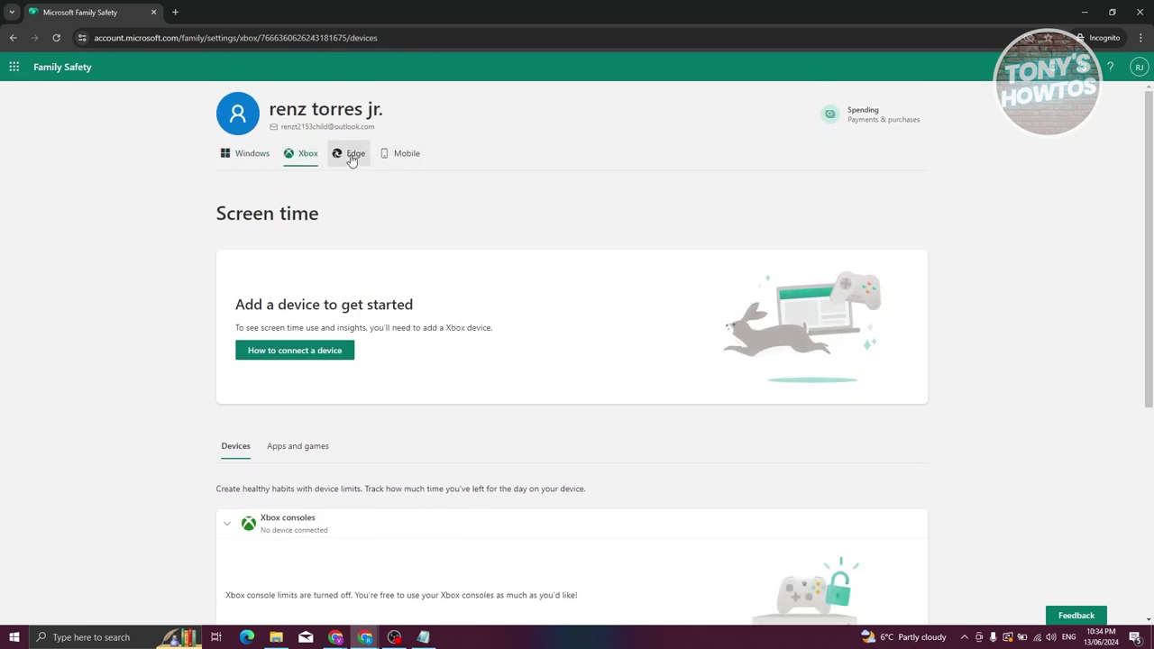
pyautogui.click(408, 155)
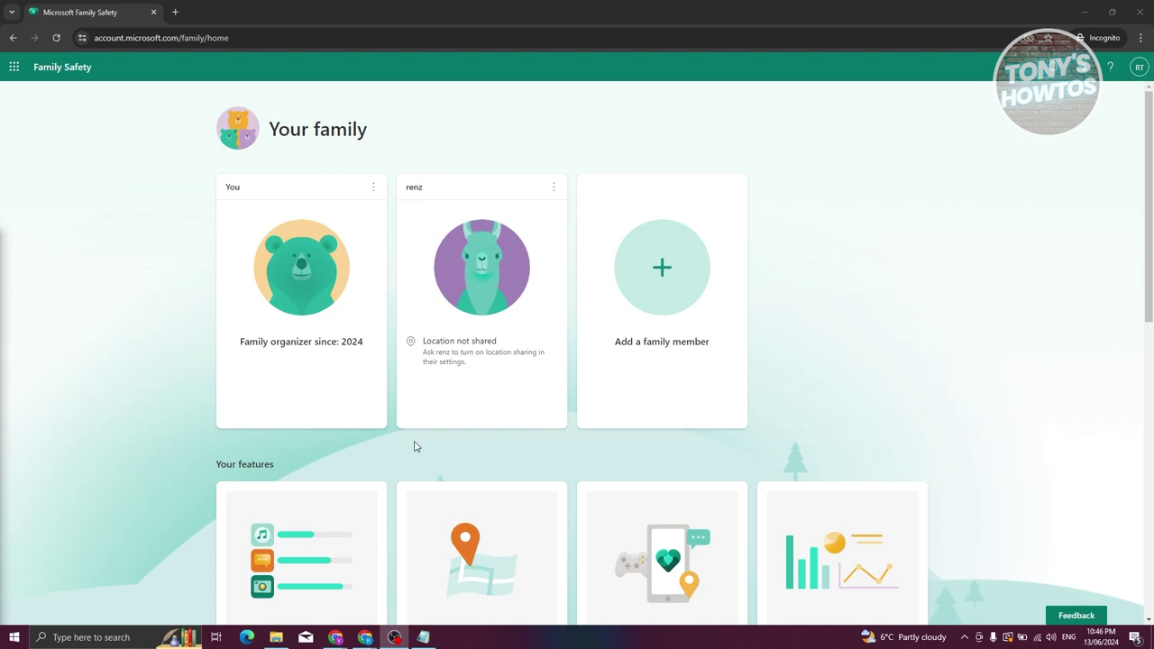
# - Open the child's screen time settings and review the Windows 10 steps in the device connection guide
pyautogui.click(419, 190)
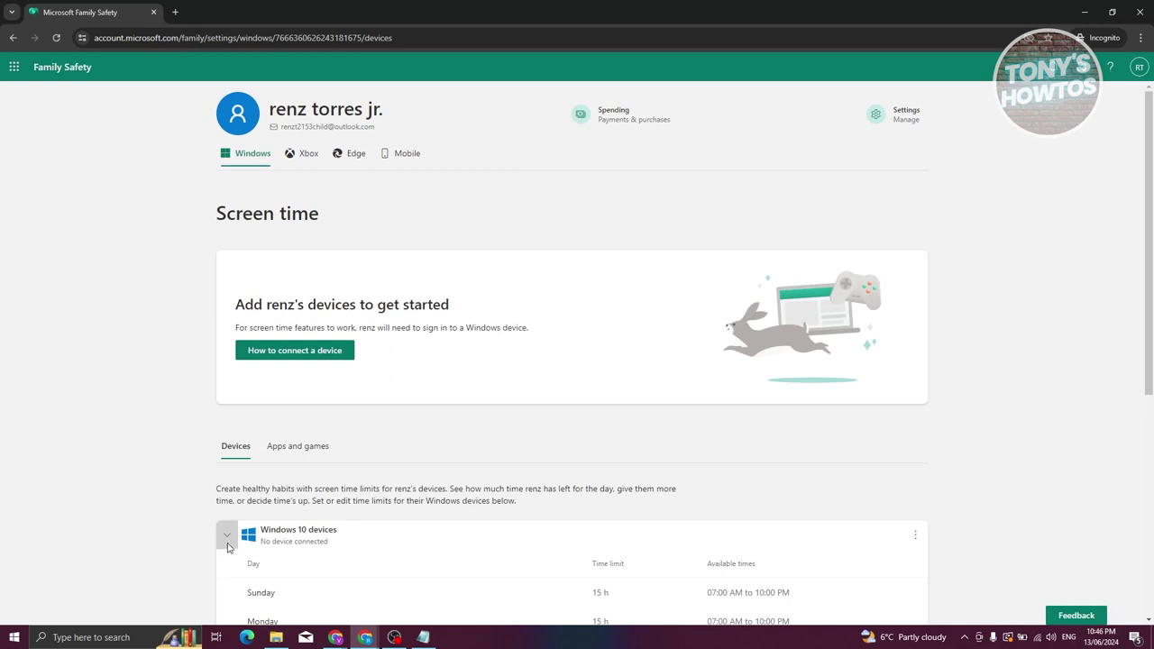
pyautogui.click(227, 545)
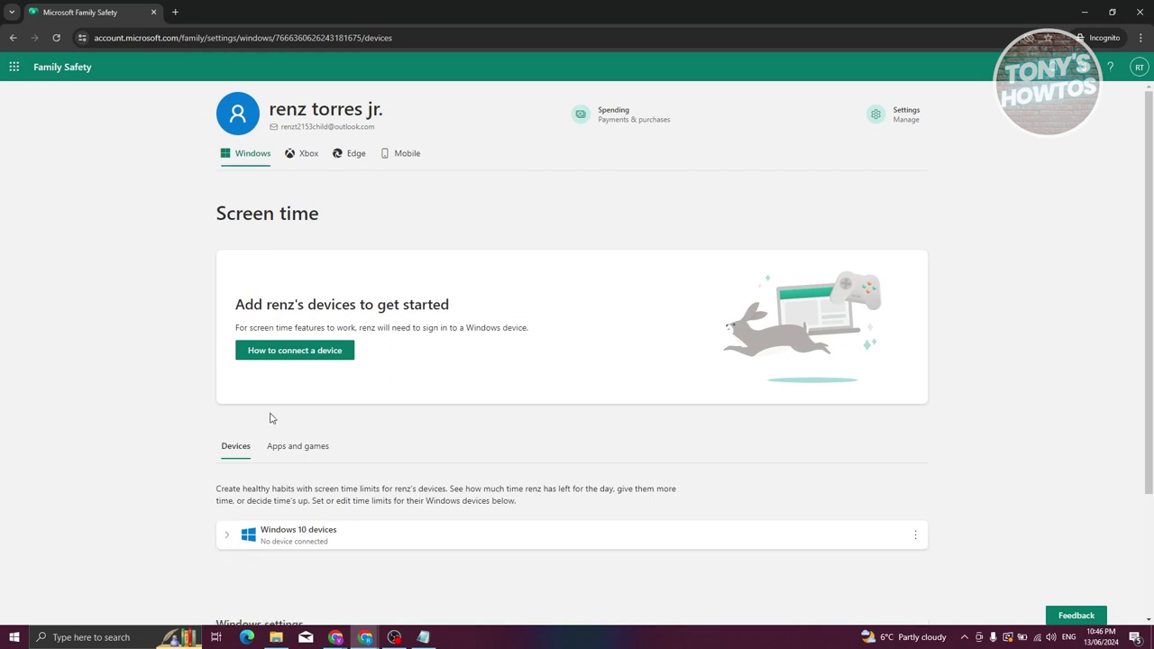
pyautogui.click(288, 352)
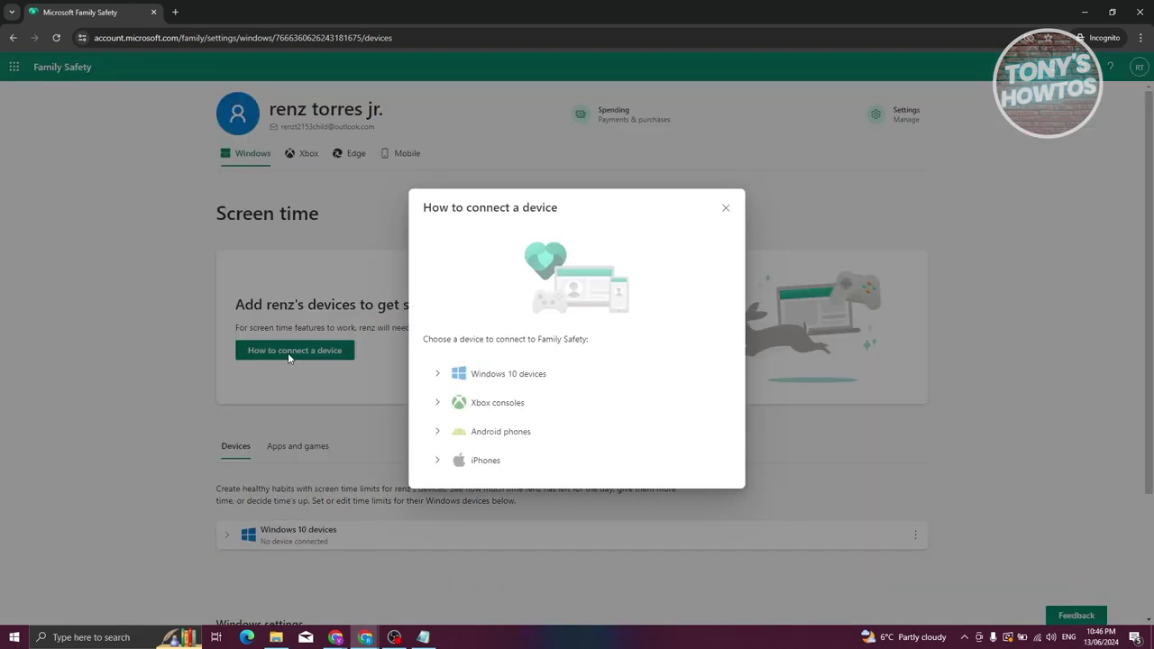
pyautogui.click(439, 377)
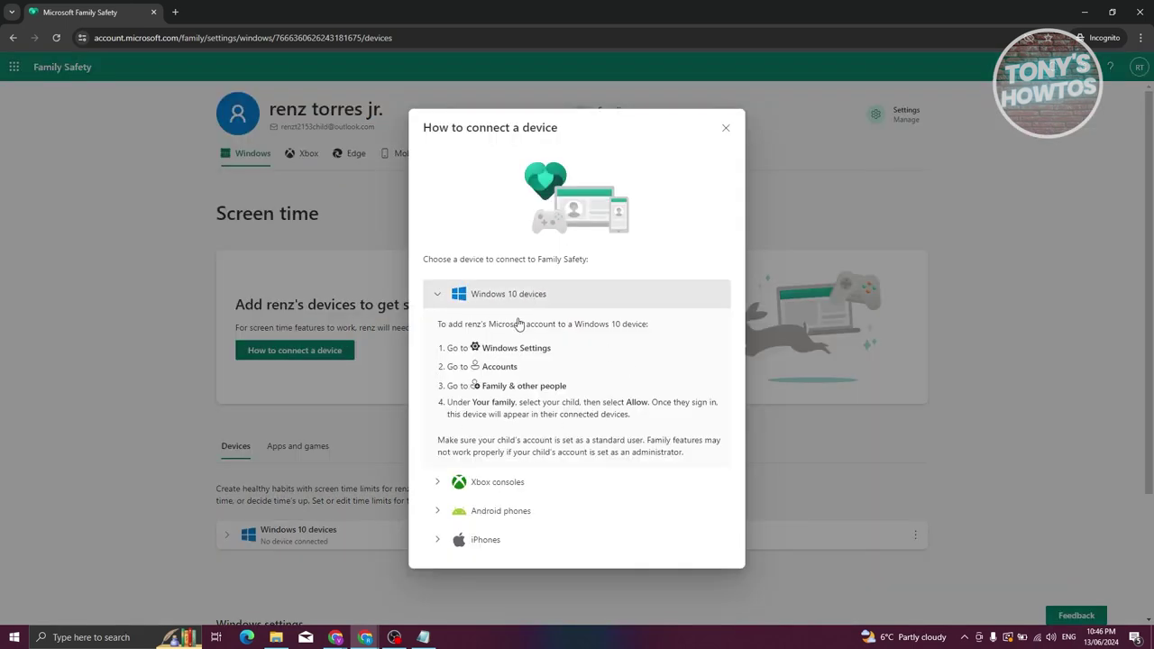
pyautogui.click(438, 292)
# - Browse the Android phone and iPhone setup instructions in the guide, then close it
pyautogui.click(439, 431)
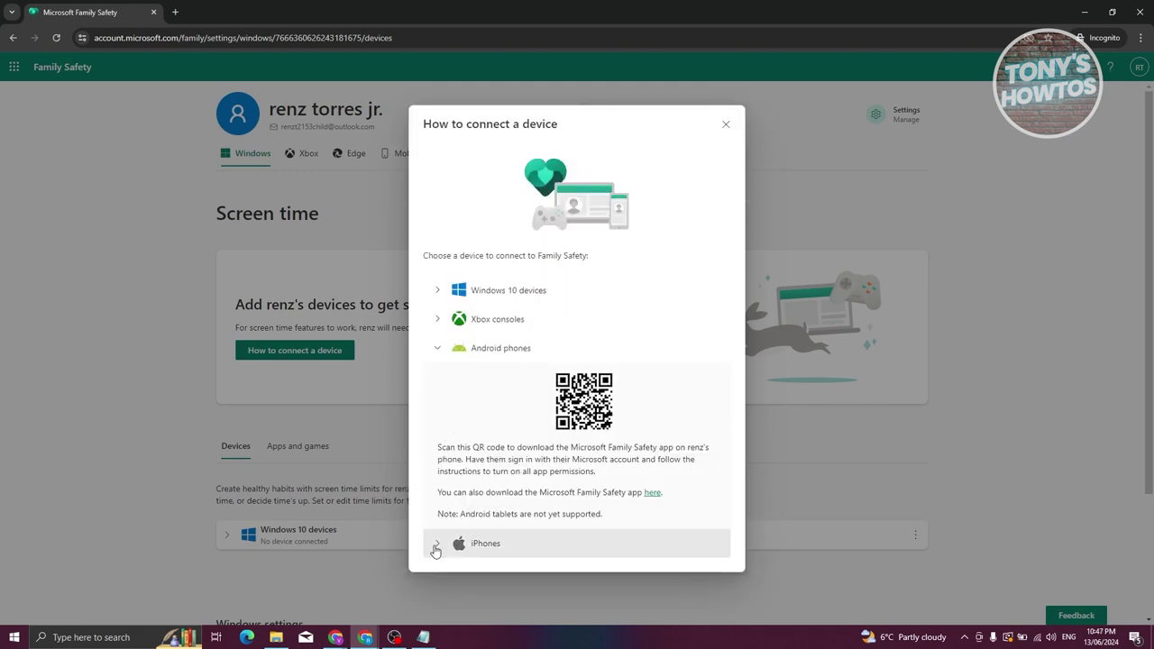
pyautogui.click(438, 544)
pyautogui.scroll(-2, 439, 410)
pyautogui.click(439, 402)
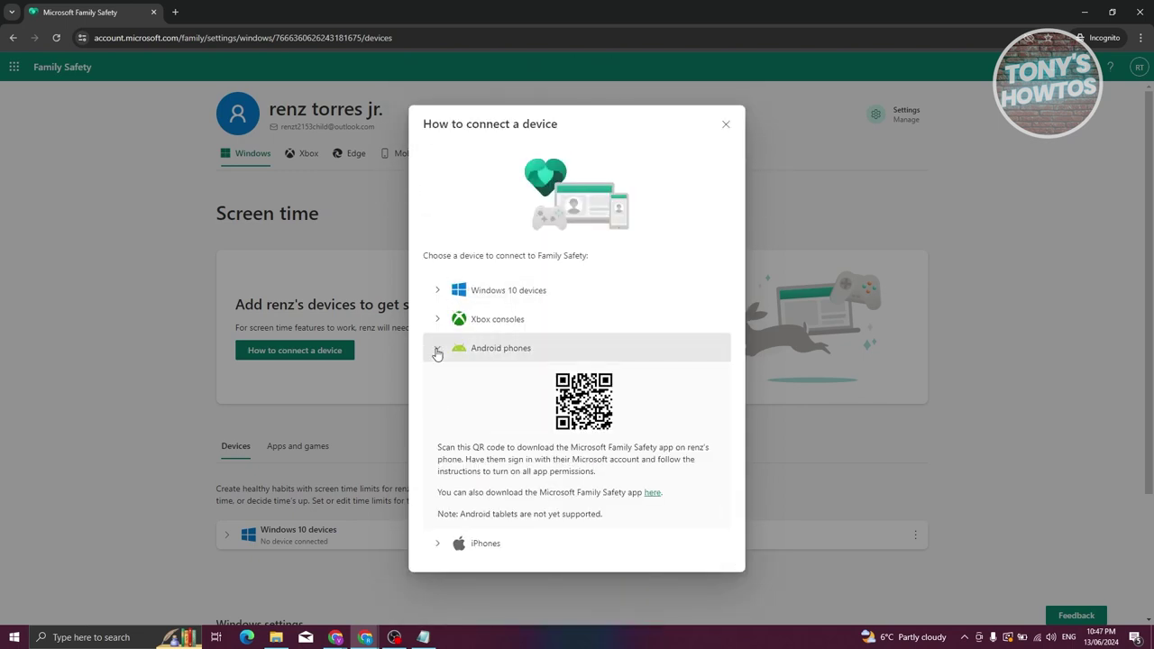
pyautogui.click(438, 274)
pyautogui.click(726, 209)
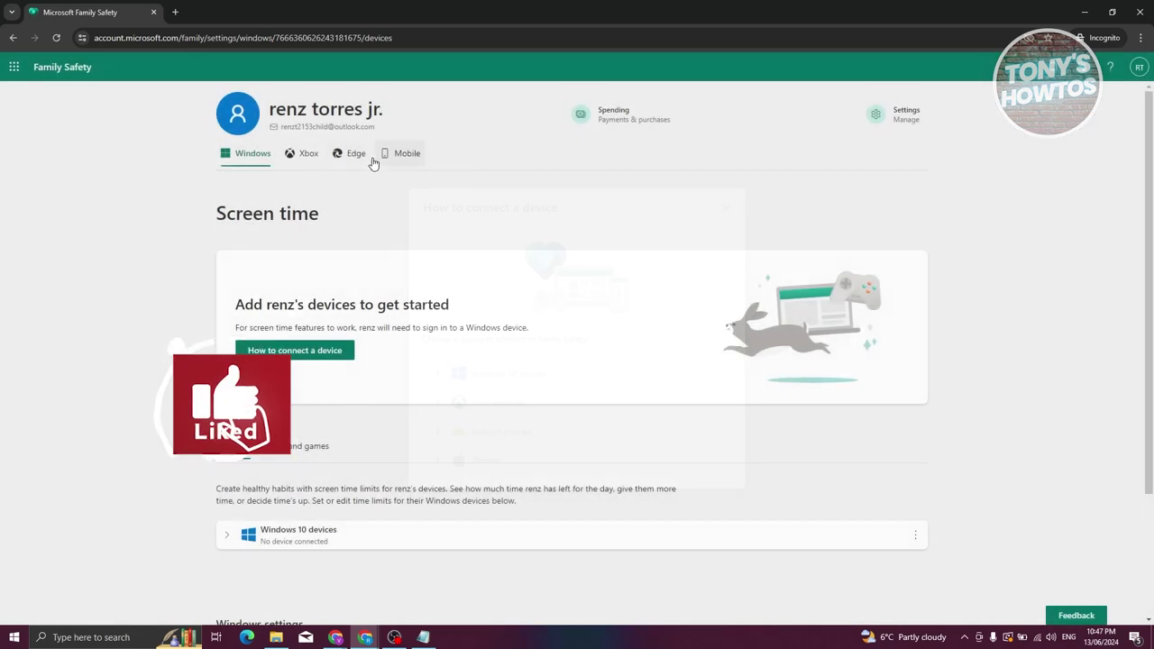
# - Cycle through the child's Mobile, Edge and Xbox tabs, ending on Windows screen time
pyautogui.click(404, 155)
pyautogui.click(352, 155)
pyautogui.click(304, 155)
pyautogui.click(253, 155)
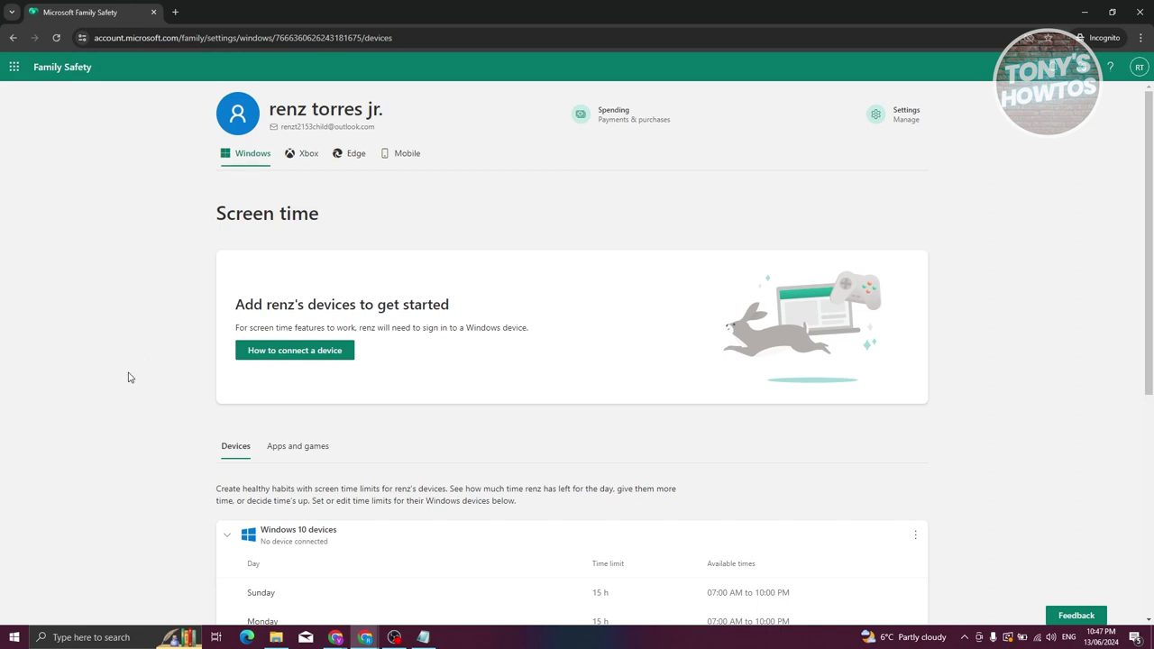
# - Lower Monday's Windows screen time limit from 15 h to 4 h and save it
pyautogui.scroll(-3, 128, 377)
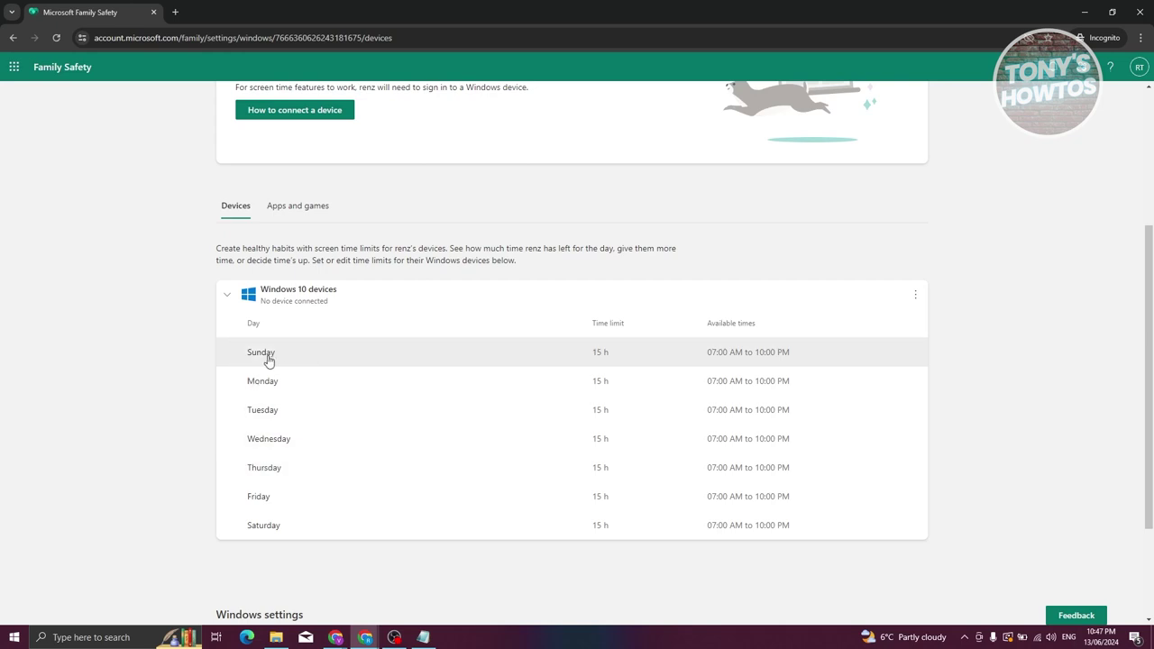
pyautogui.click(291, 384)
pyautogui.moveTo(661, 331); pyautogui.dragTo(539, 332)
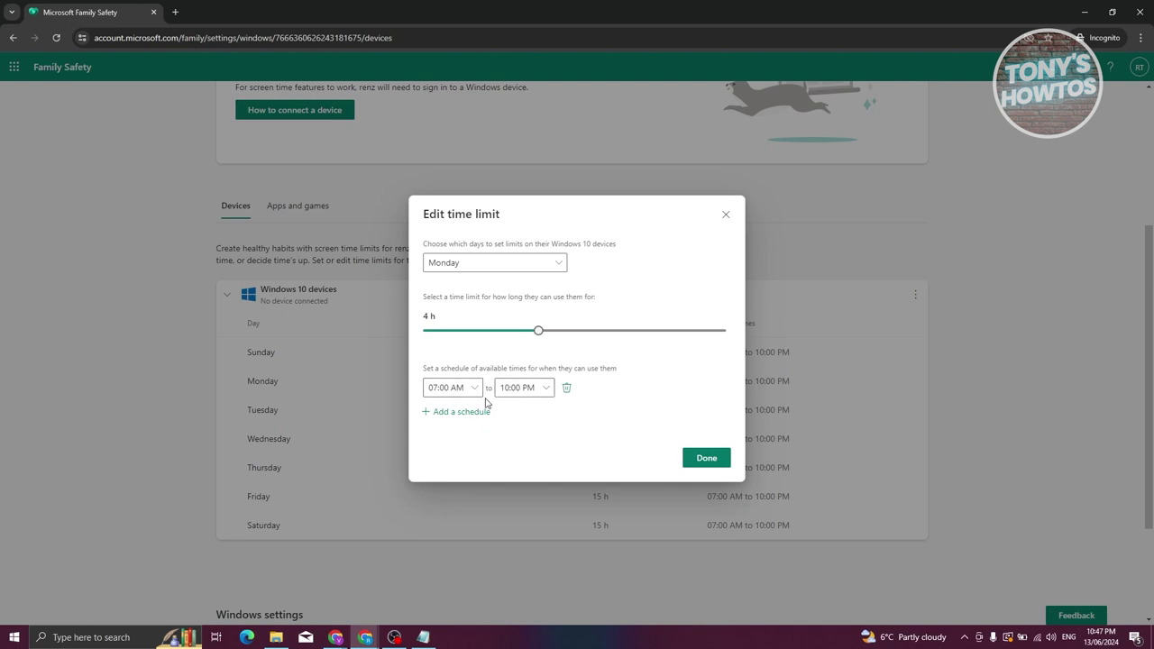
pyautogui.click(707, 460)
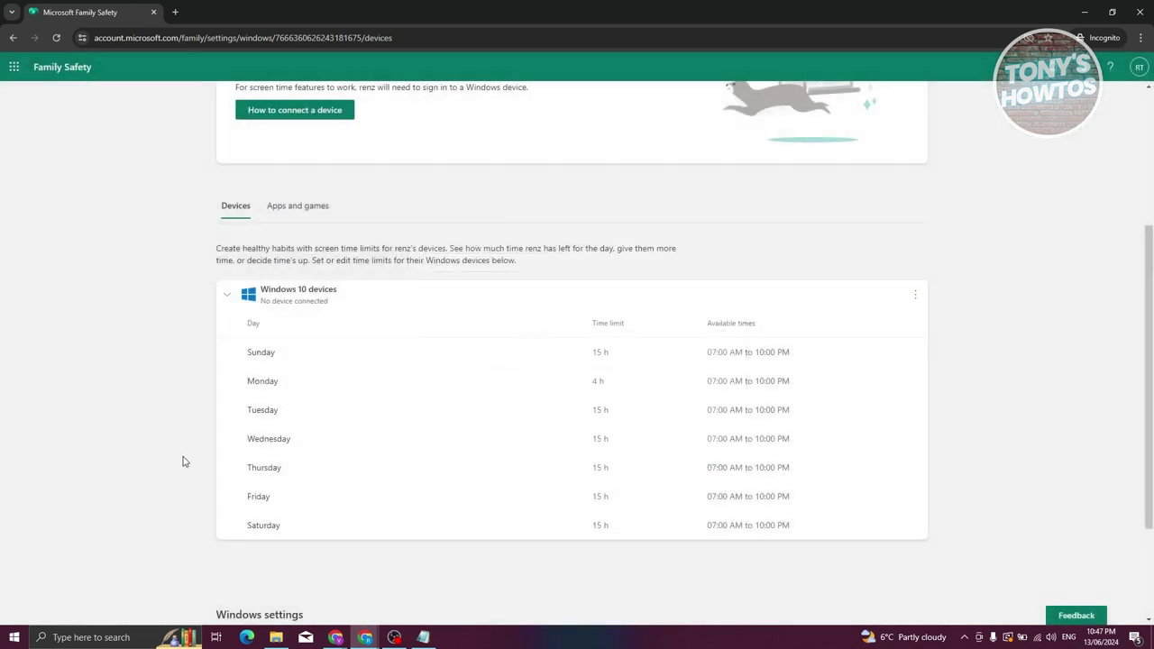